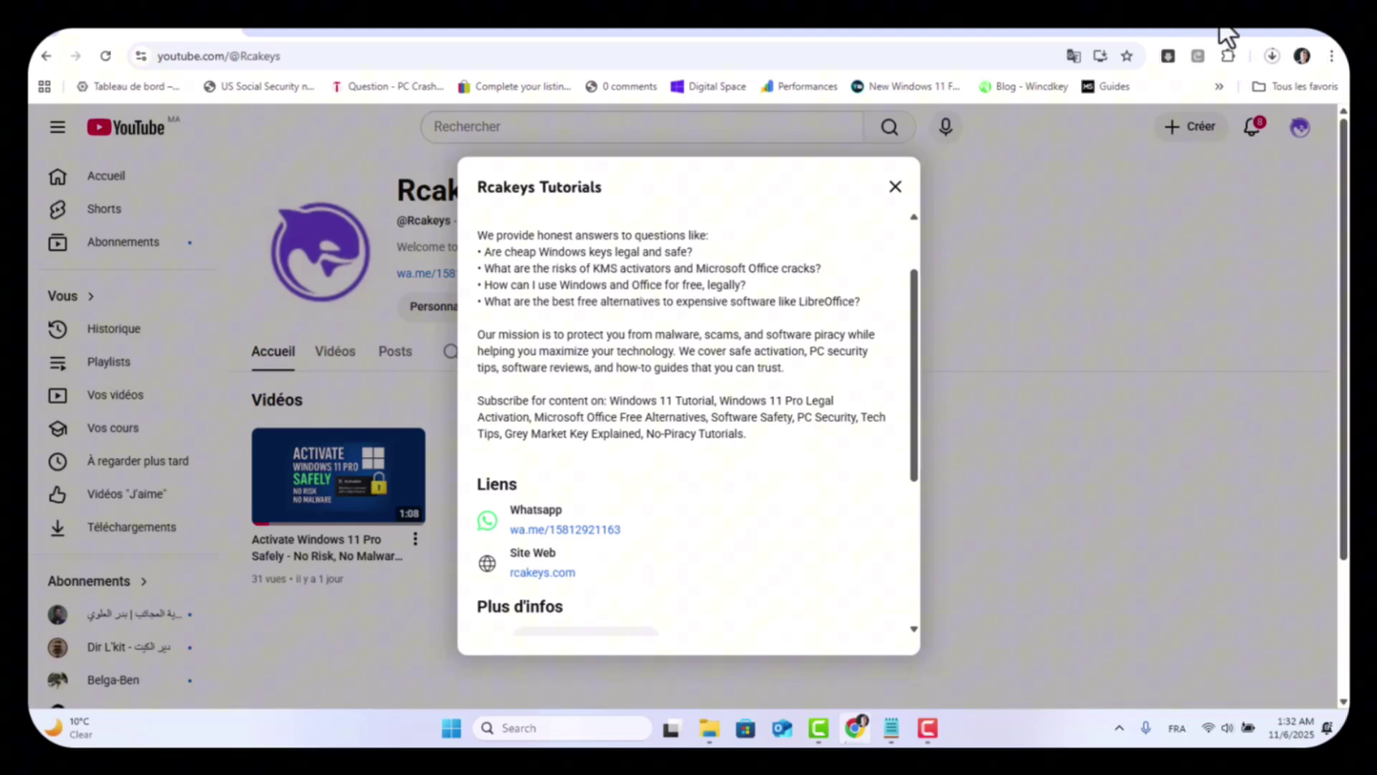
Minimize the Chrome window showing the YouTube channel to reveal the desktop.
left_click(1247, 25)
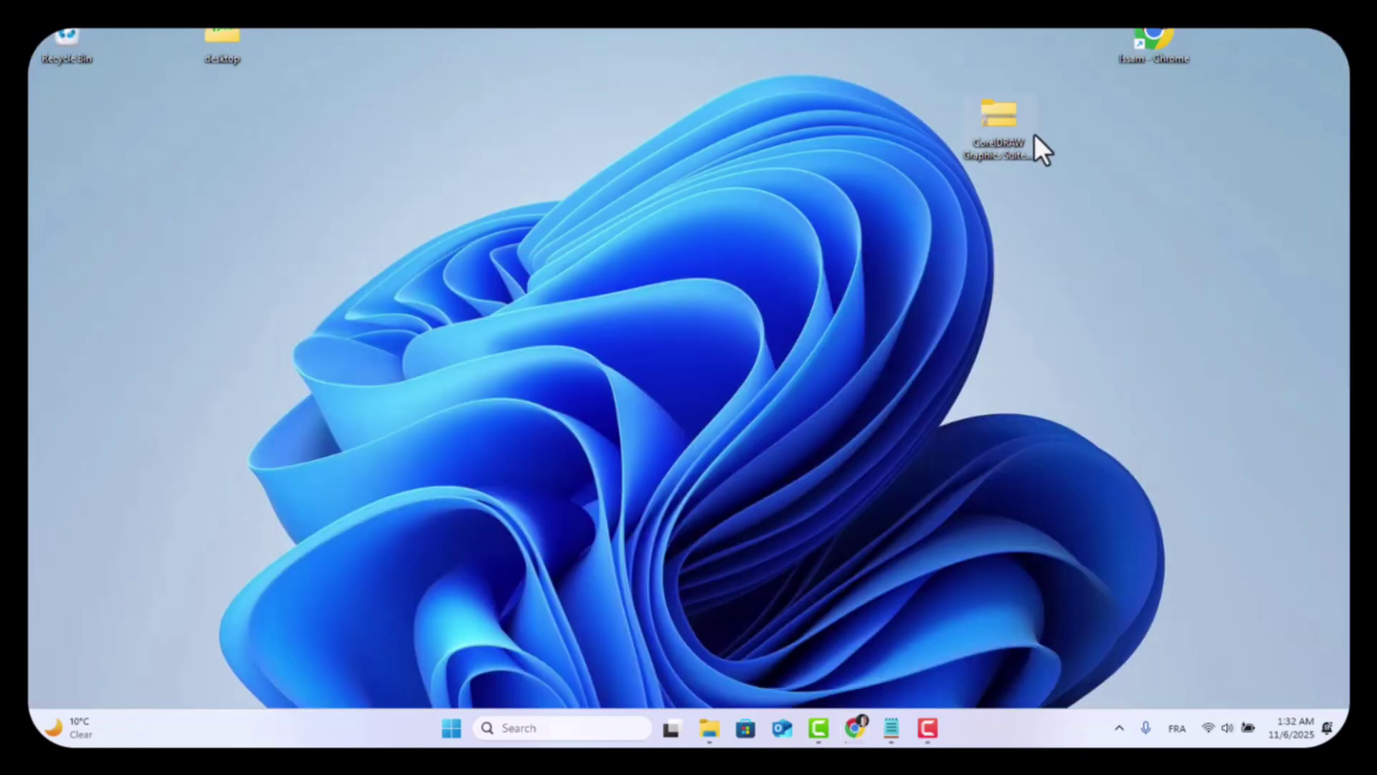
Open the CorelDRAW Graphics Suite 2025 zip from the desktop with WinRAR archiver.
left_click(993, 123)
right_click(992, 124)
left_click(907, 173)
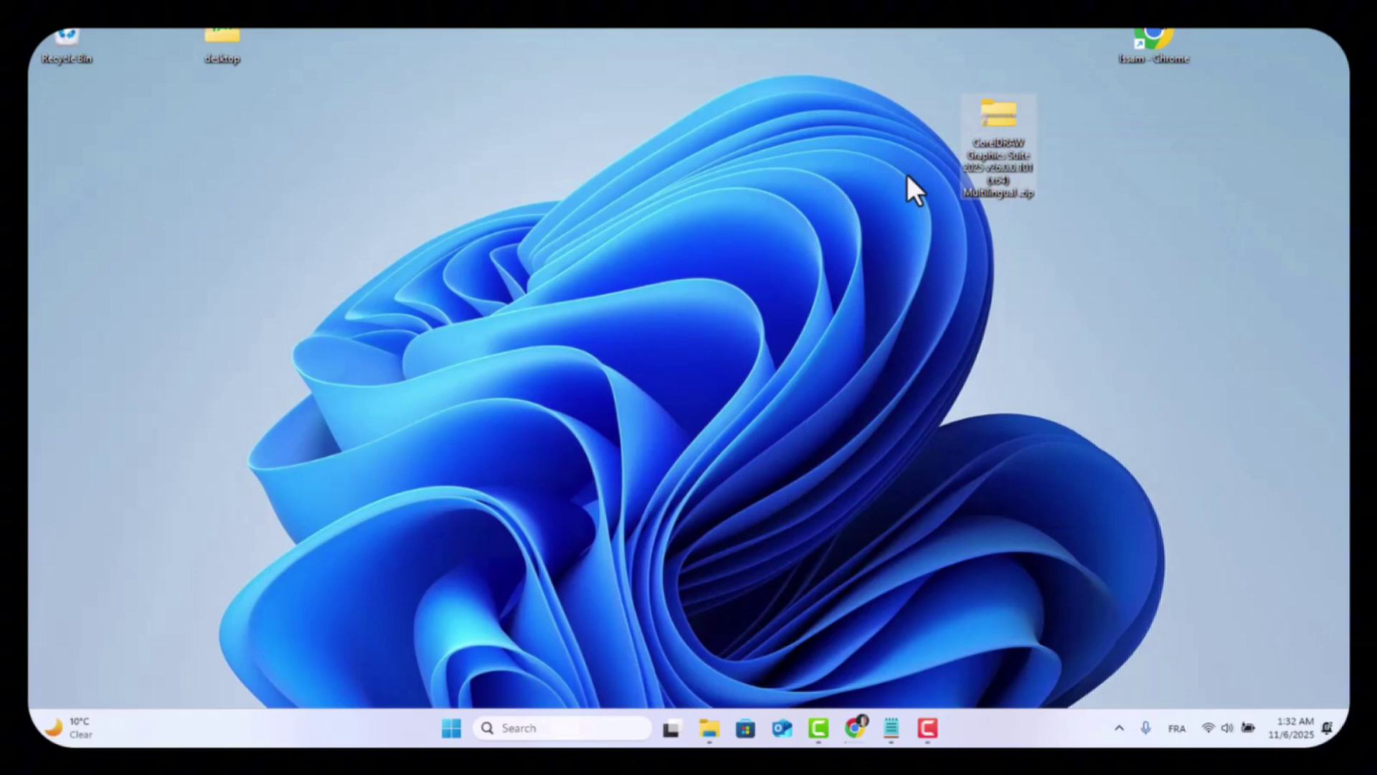
right_click(1003, 145)
mouse_move(1065, 226)
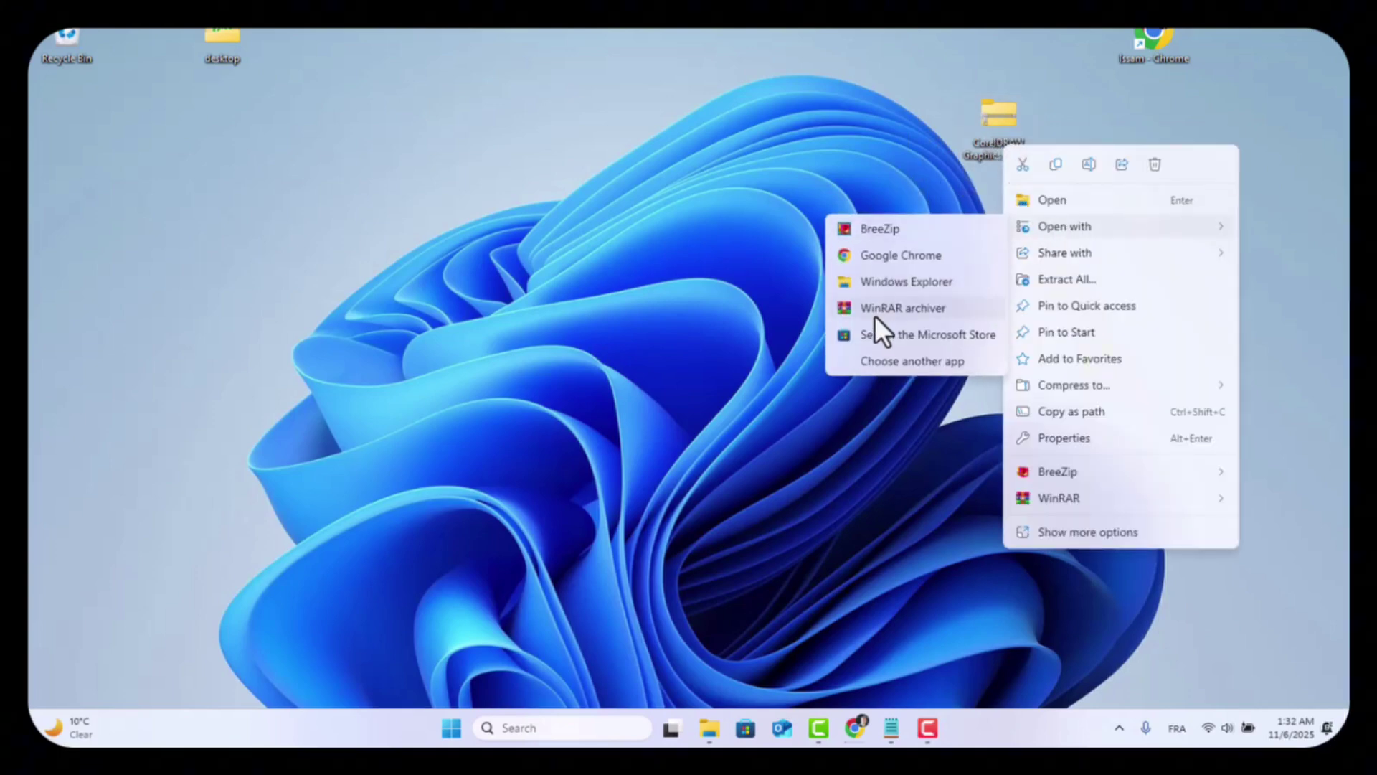
left_click(896, 308)
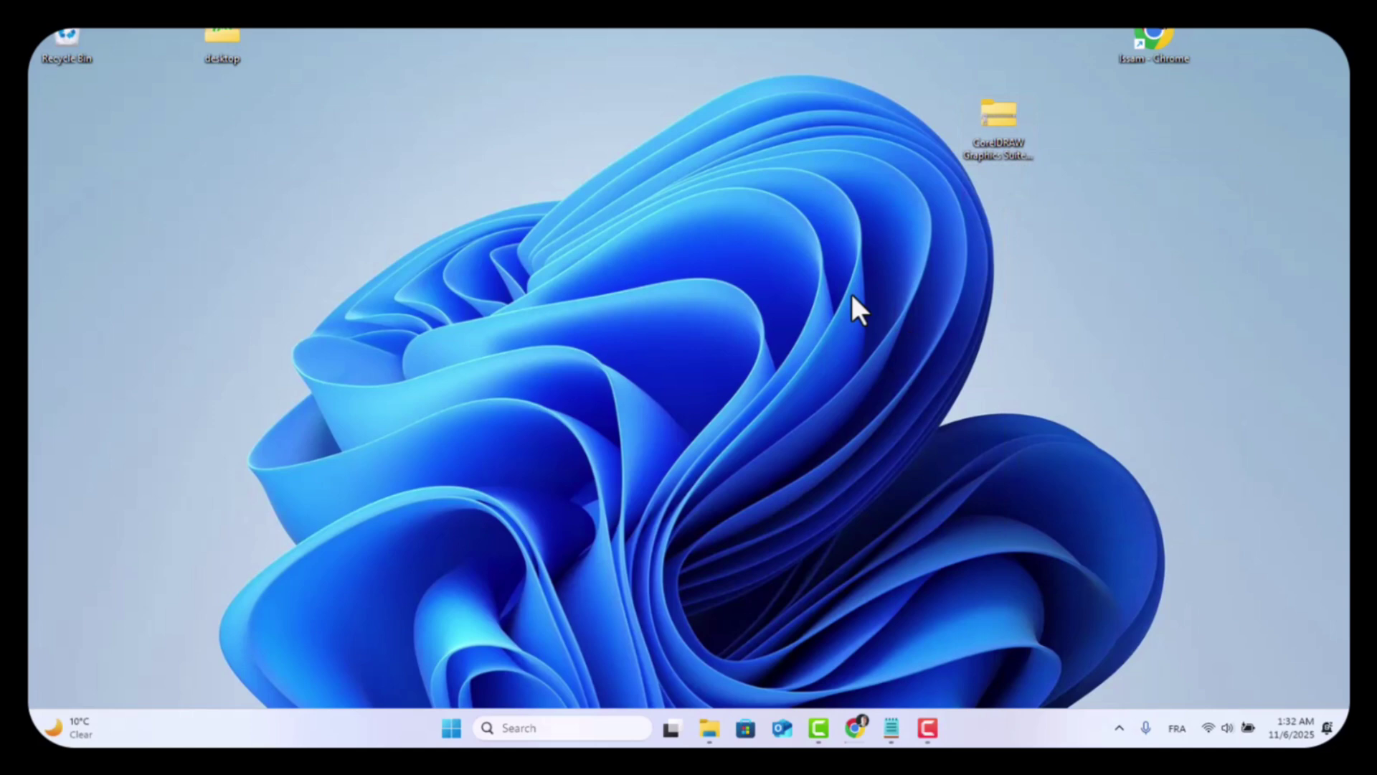
double_click(410, 214)
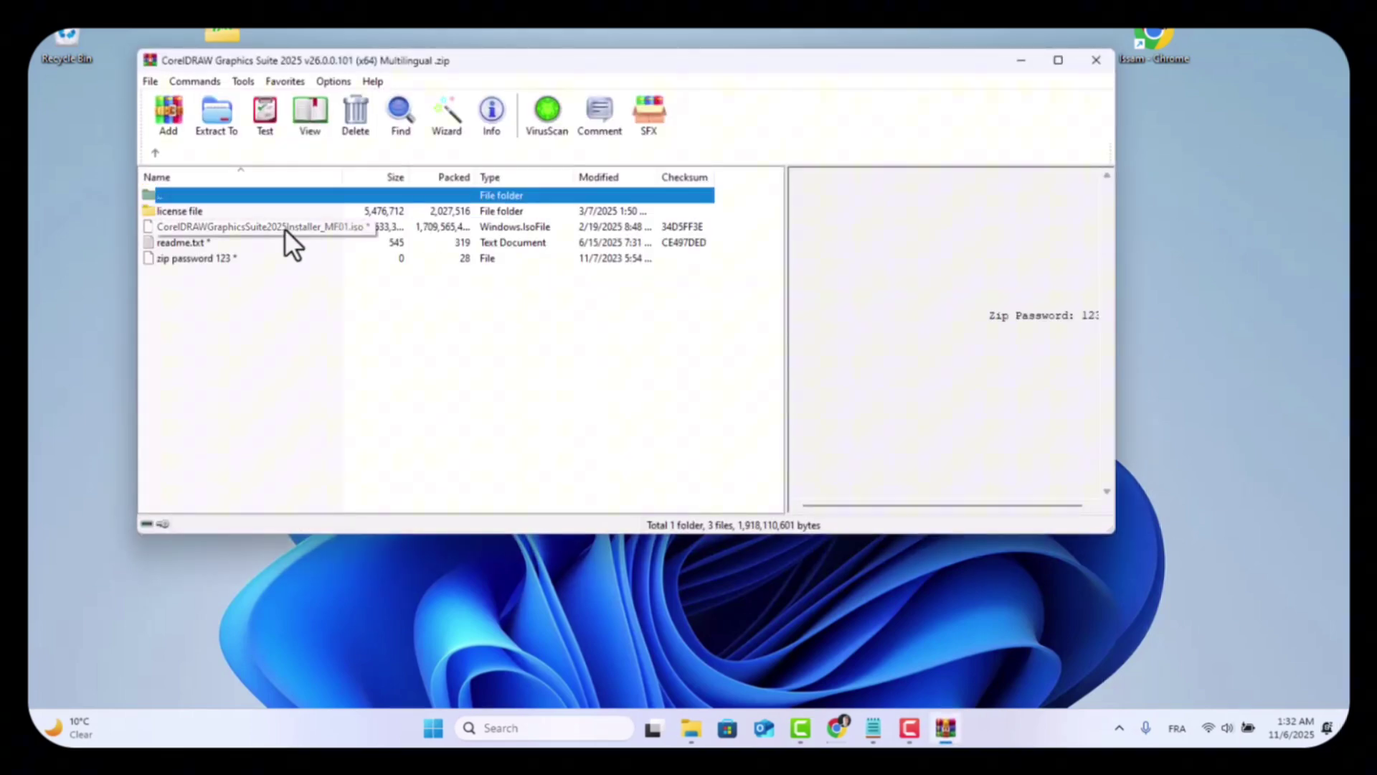
double_click(328, 229)
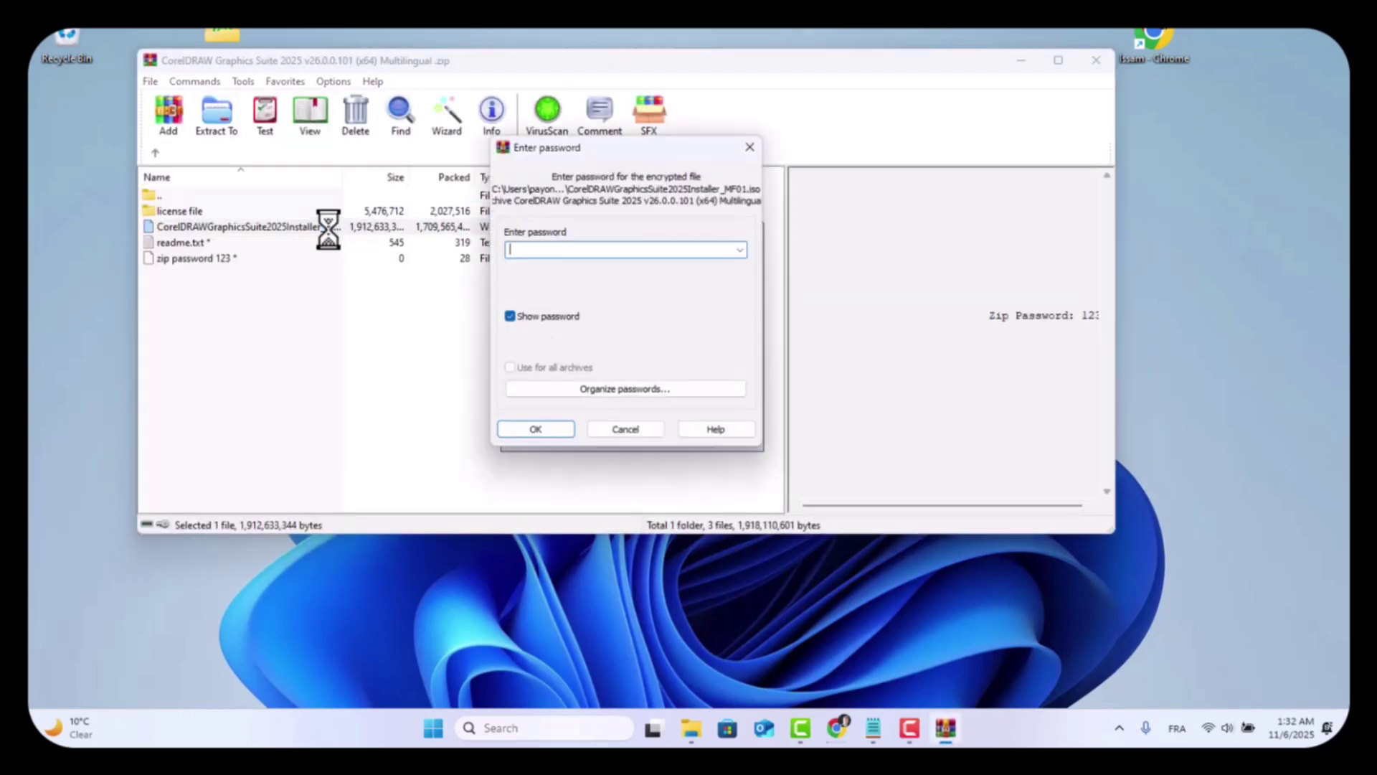
left_click(535, 428)
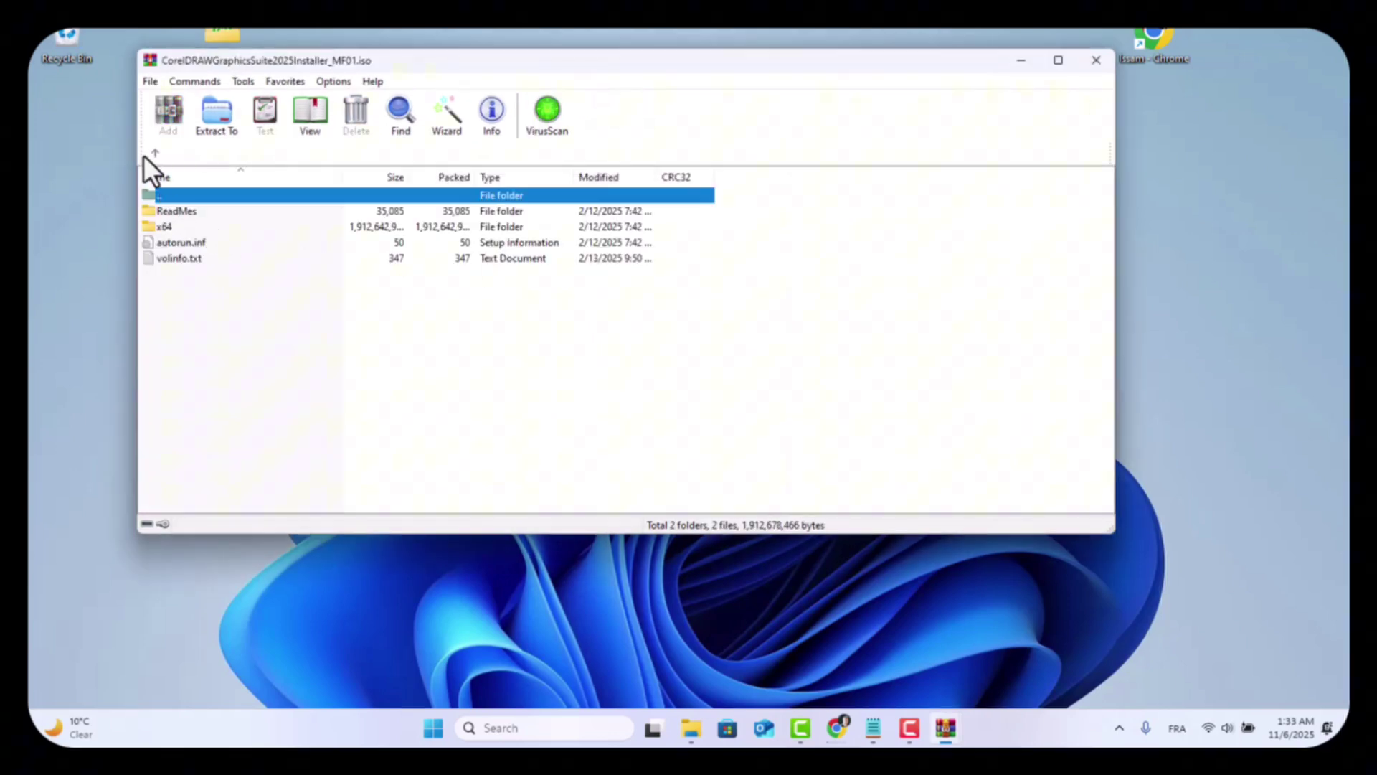
Move the ISO window aside, open its x64 folder and launch Setup.exe.
left_click_drag(220, 61, 304, 95)
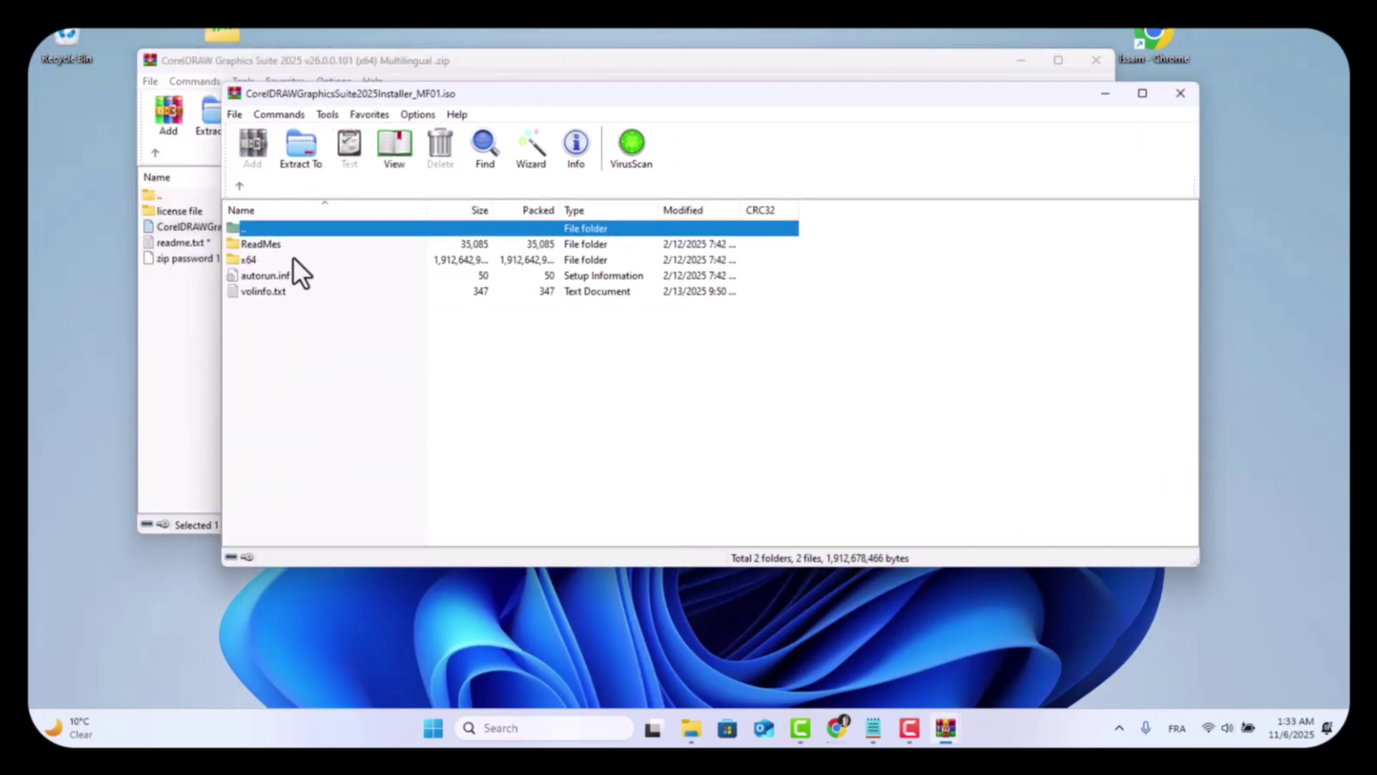
double_click(259, 260)
double_click(277, 416)
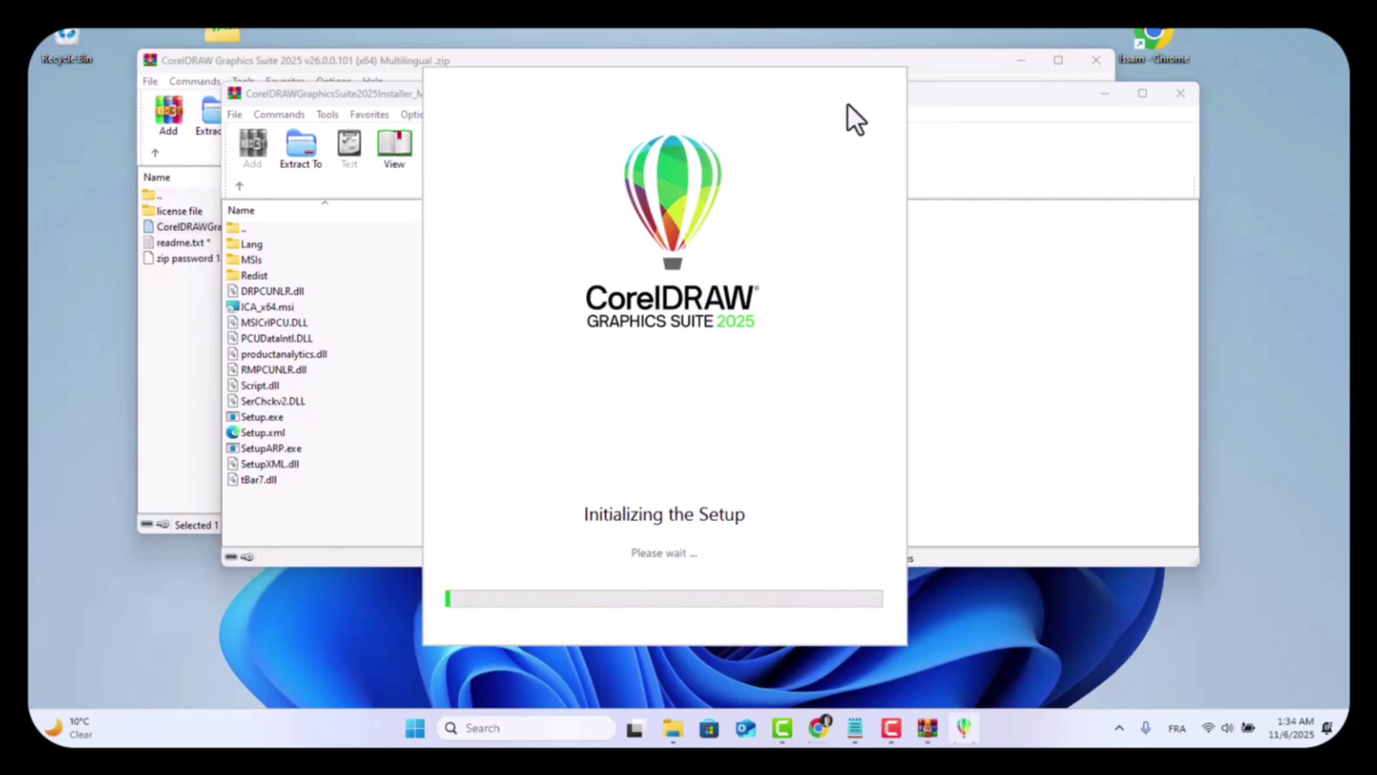
scroll(668, 417, "down", 5)
scroll(754, 377, "down", 5)
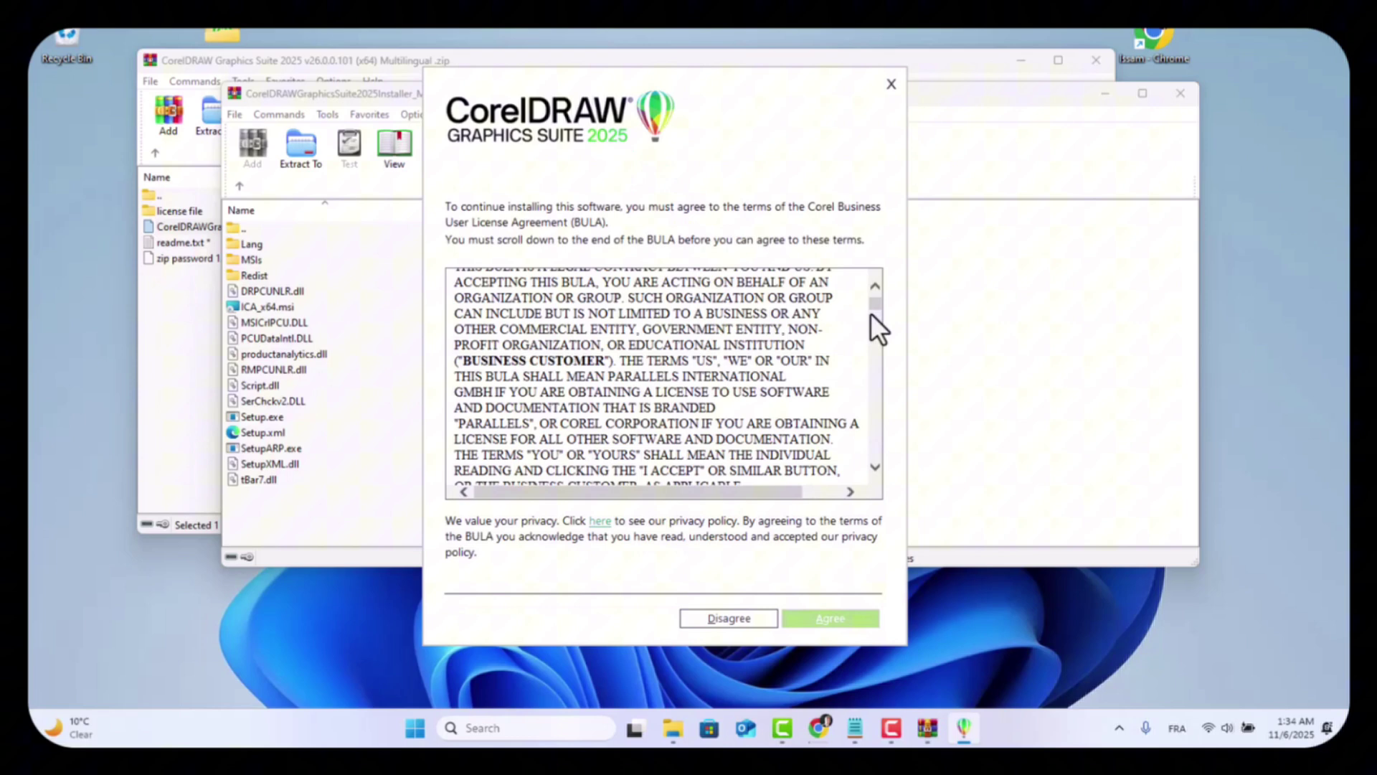
left_click_drag(874, 313, 874, 473)
Agree to the CorelDRAW license and select the prefilled Full Name 'lenovo'.
left_click(829, 620)
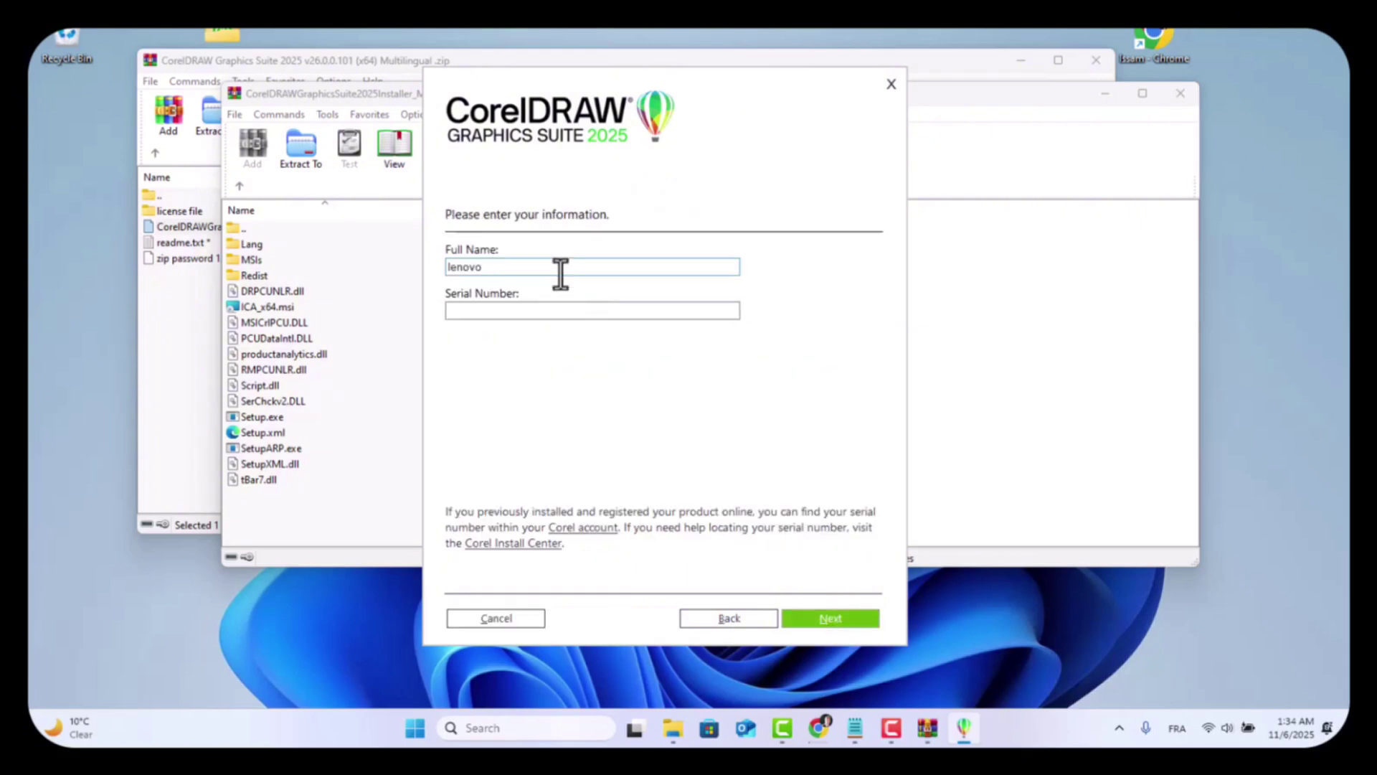
left_click_drag(560, 267, 412, 273)
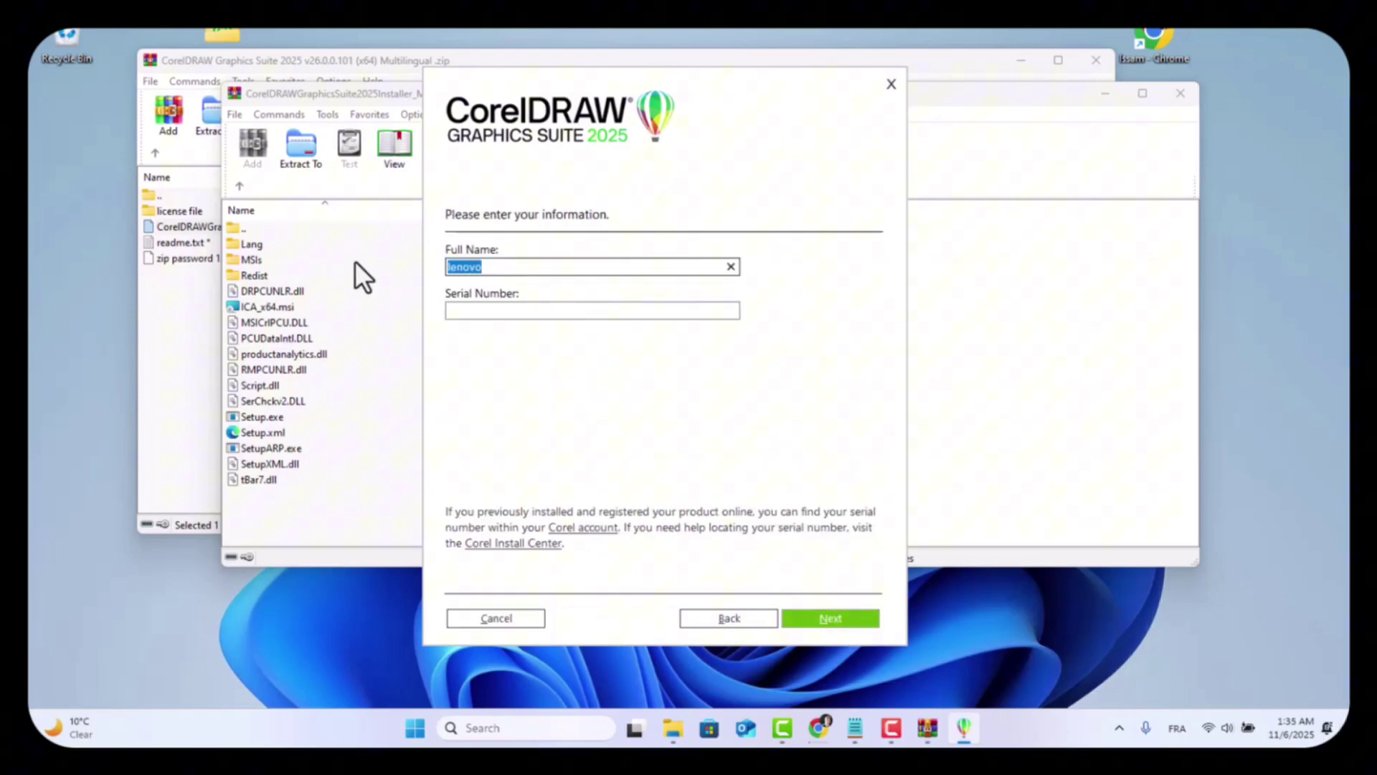
double_click(173, 243)
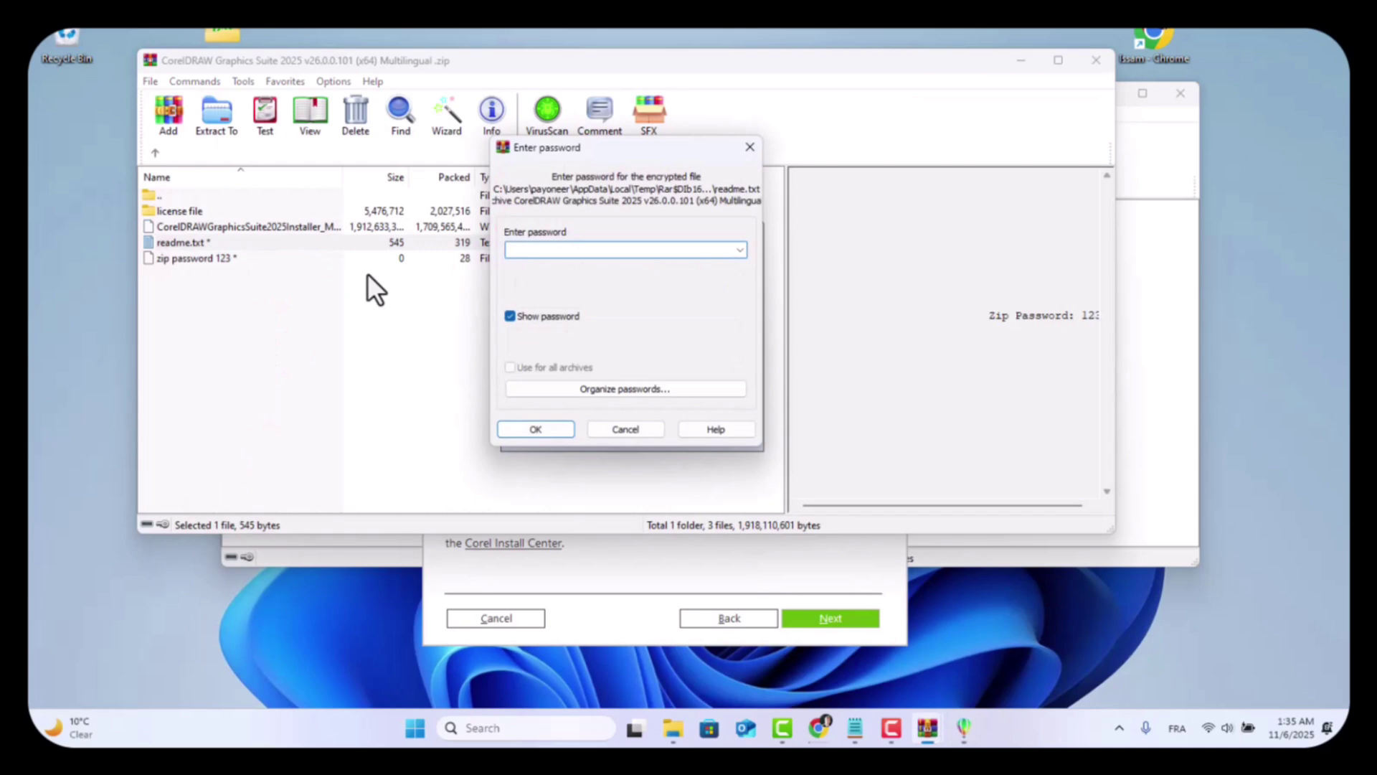
type("123")
key("Return")
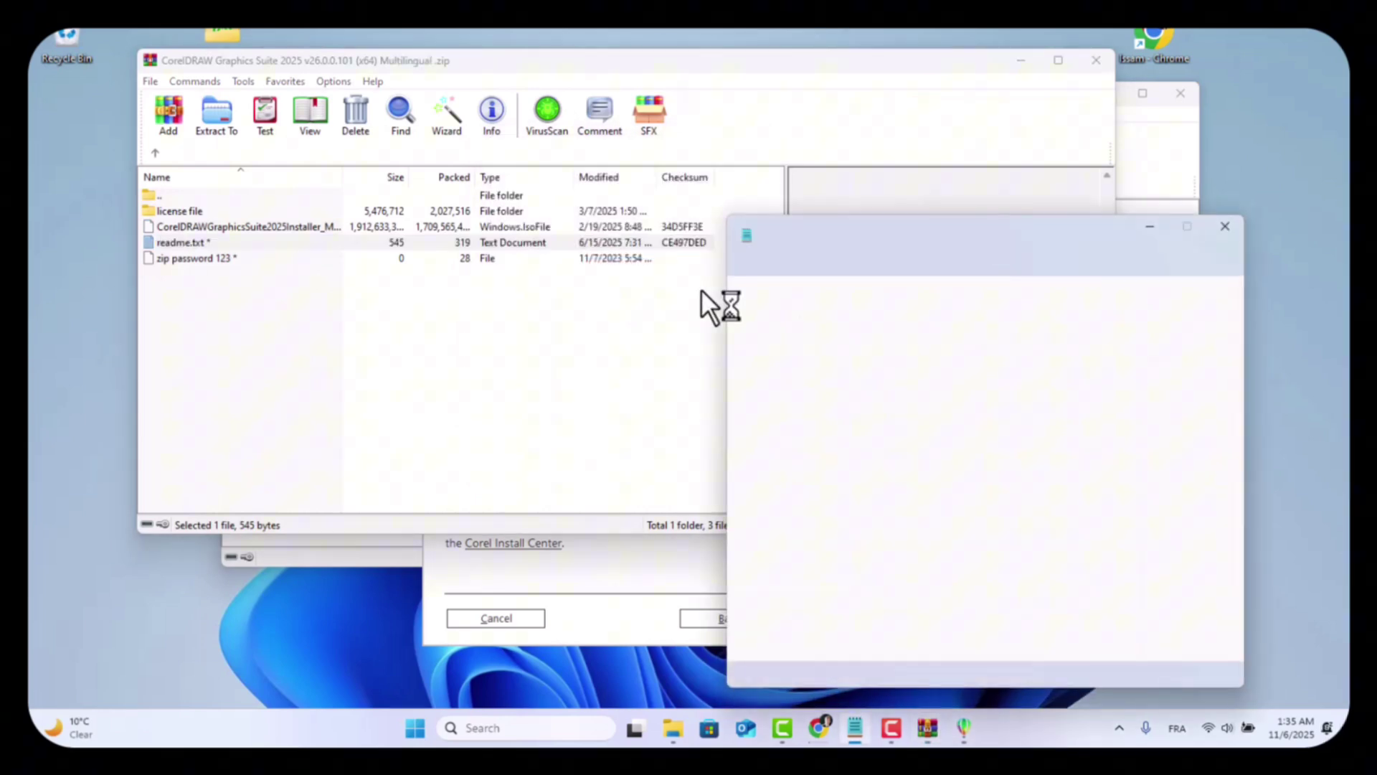
left_click(1087, 507)
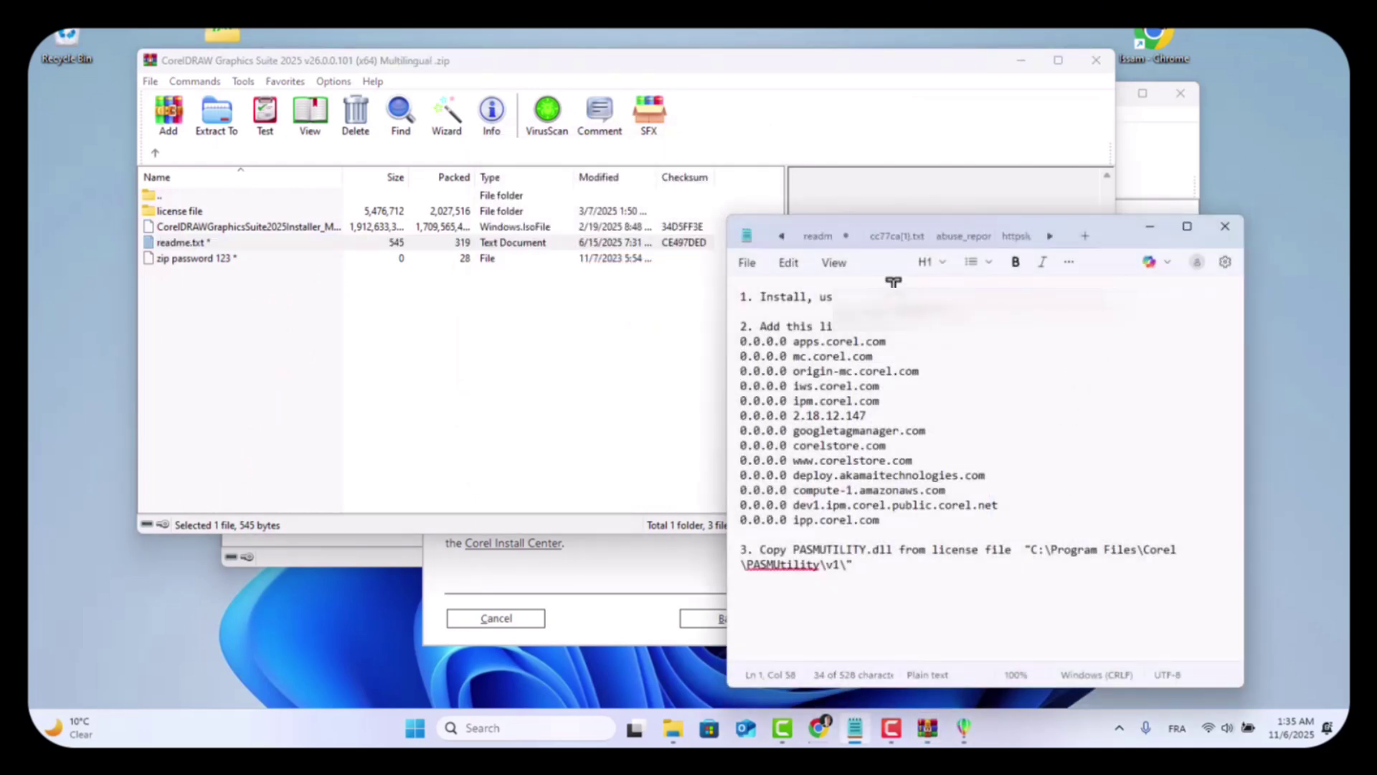
Copy the serial number from the readme and return to the installer.
right_click(968, 310)
left_click(1033, 552)
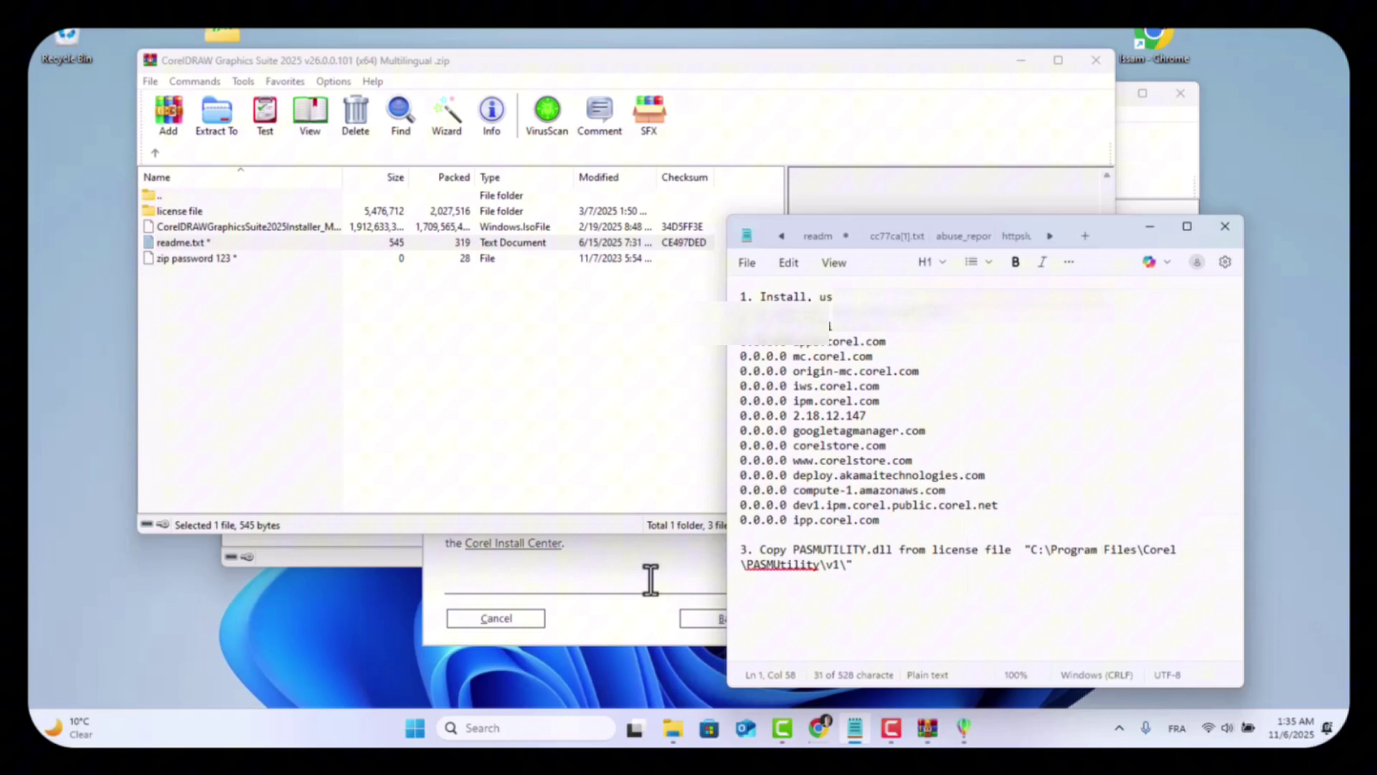
left_click(652, 577)
Paste the serial, run a Typical Installation, and cancel the sign-in prompt.
key("ctrl+v")
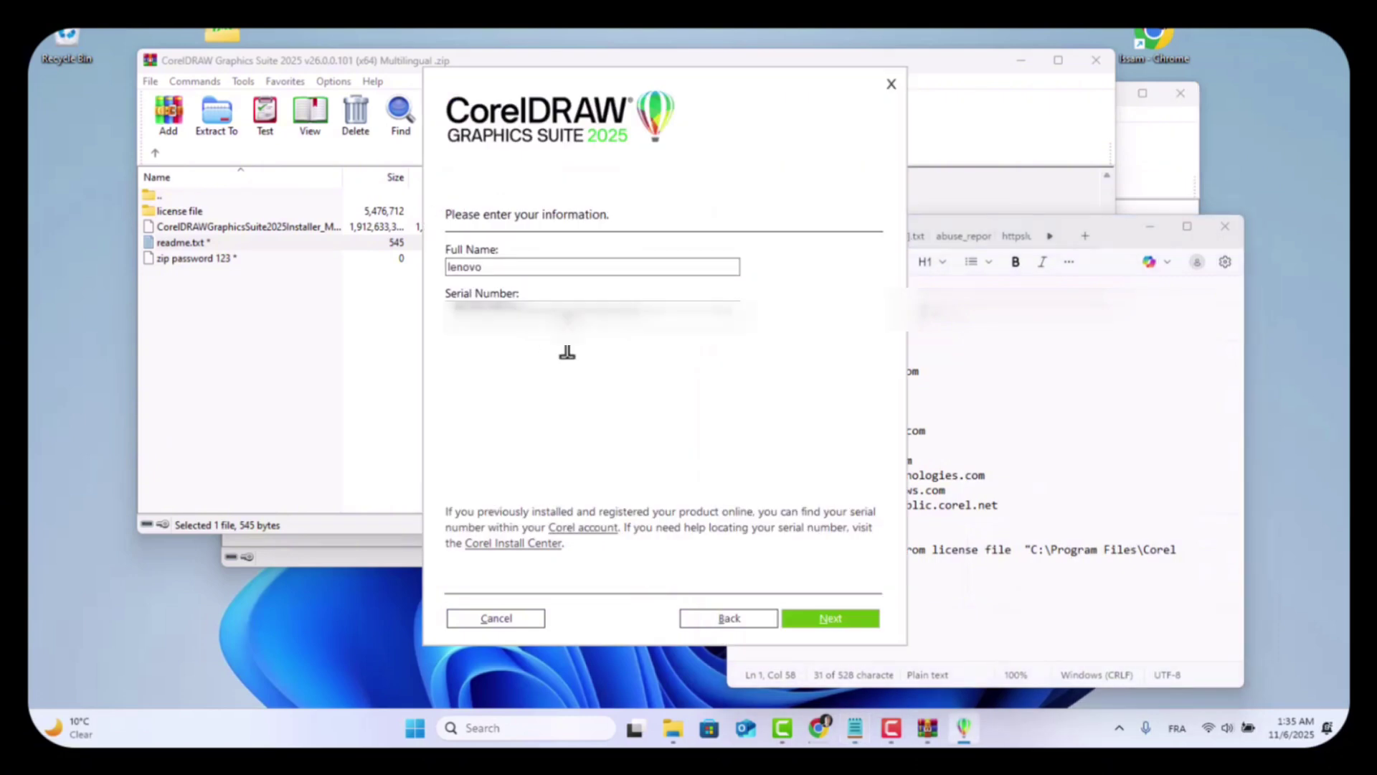
left_click(831, 618)
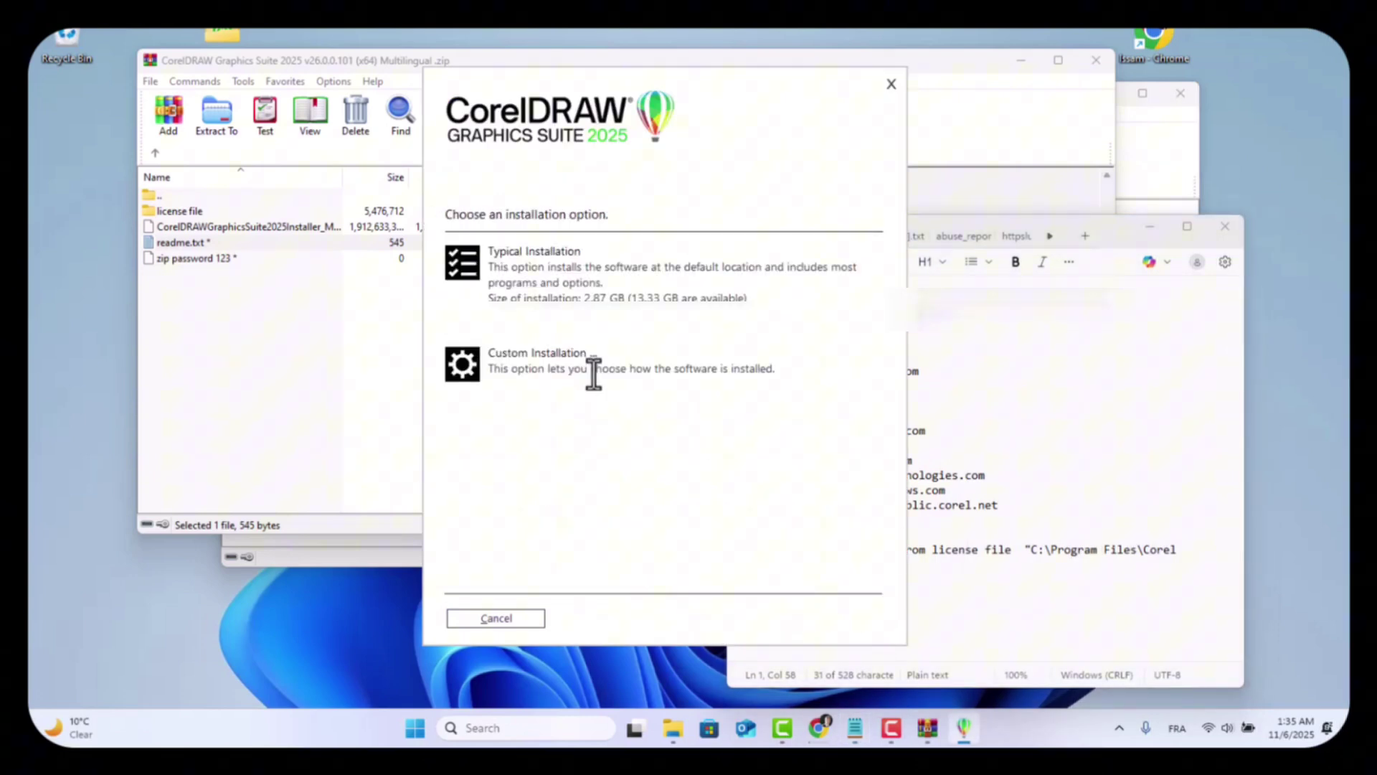
left_click(479, 264)
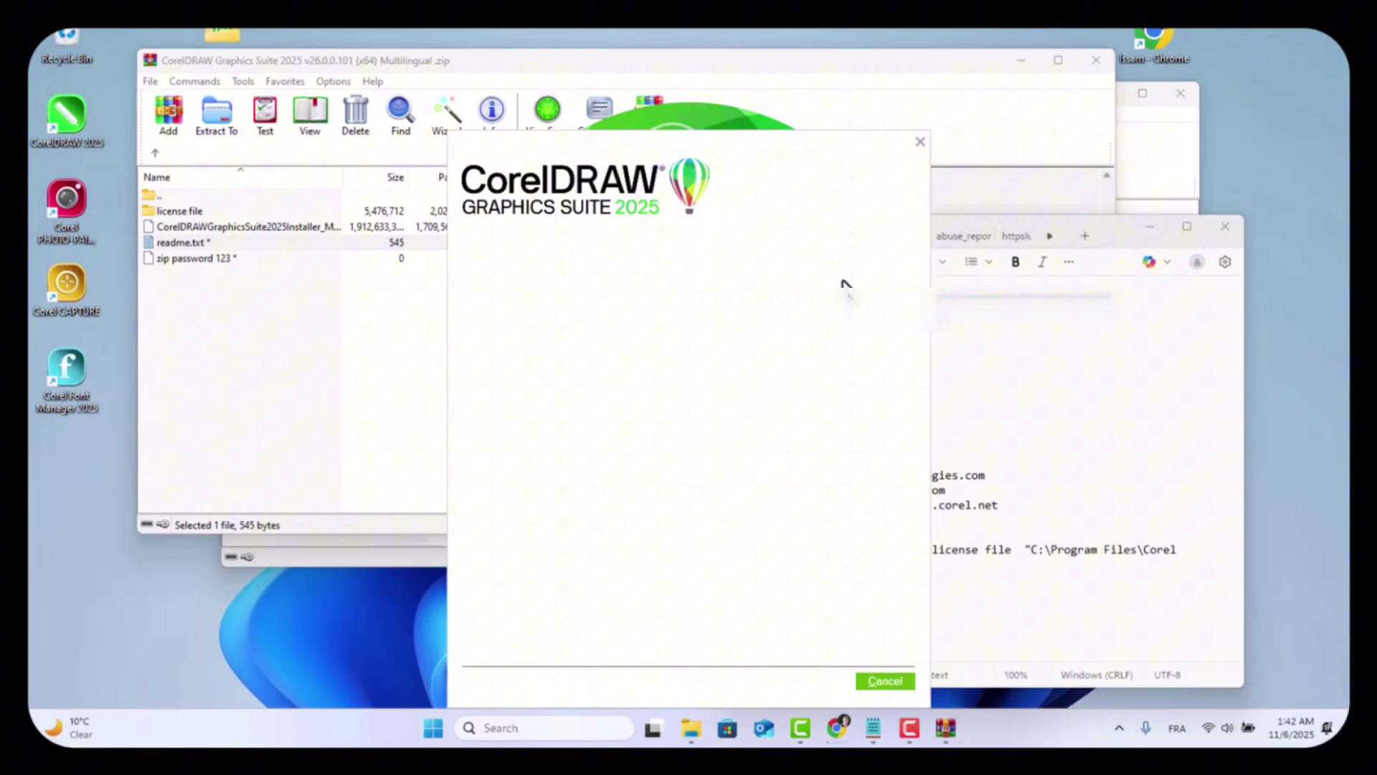
left_click(923, 143)
left_click(753, 476)
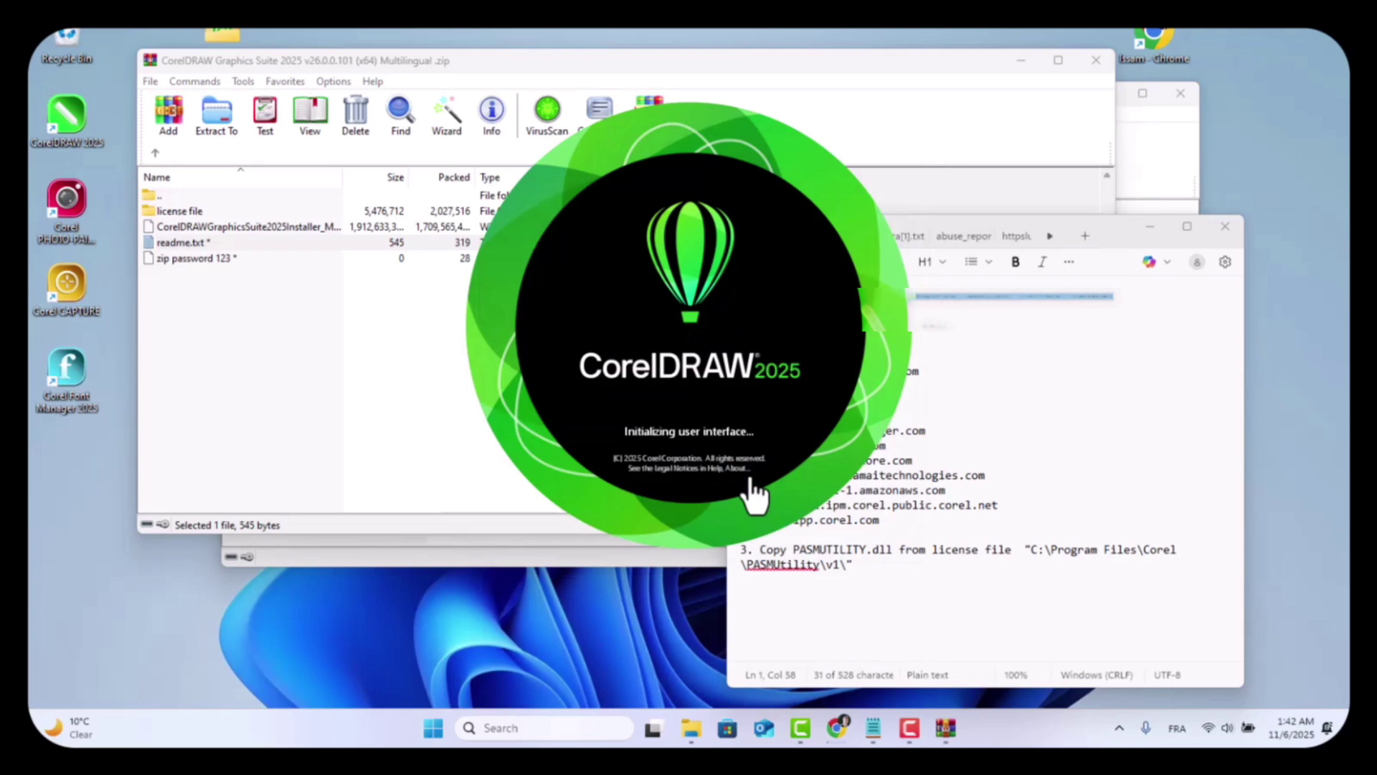
Google 'how to edit hosts file in windows 11' and copy the \Windows\System32\drivers\ path.
left_click(838, 729)
type("how to edit hosts file in windows 11")
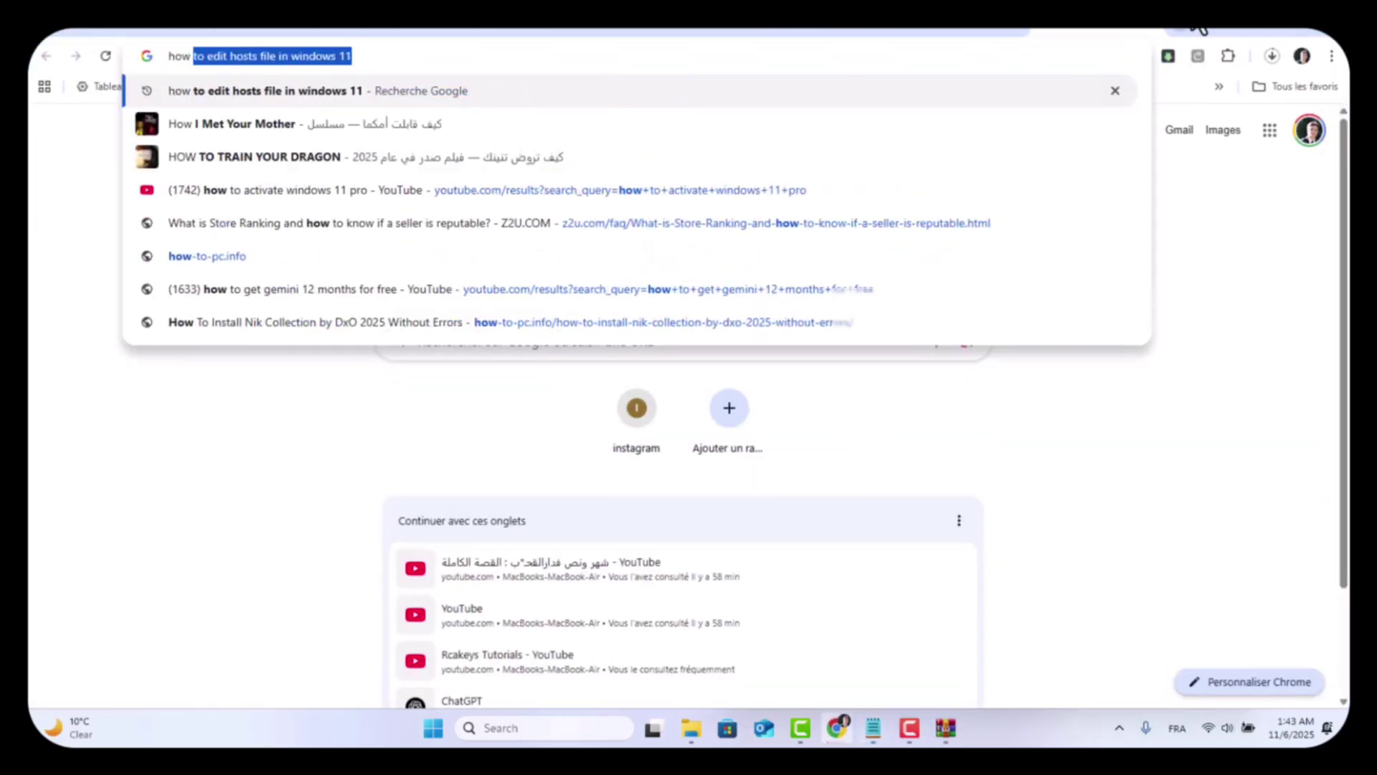
key("Return")
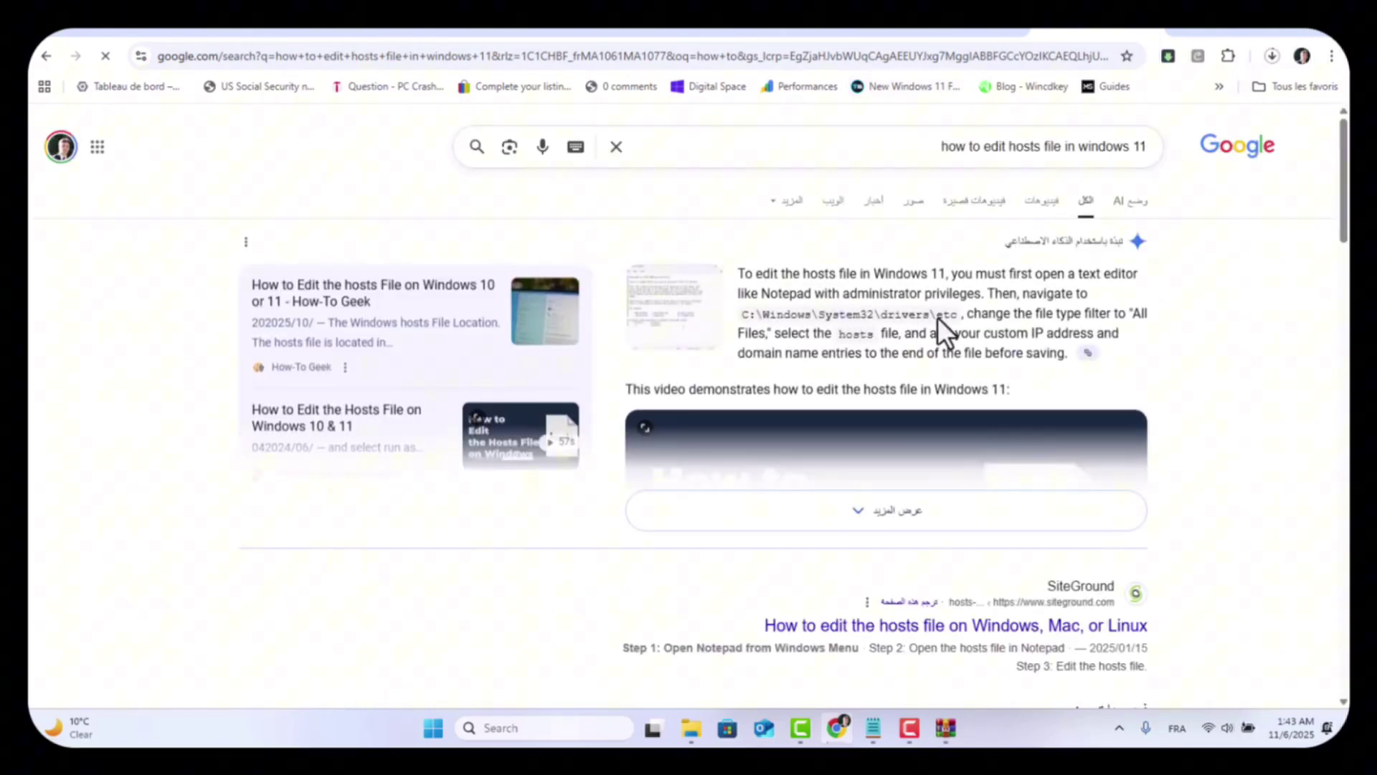
left_click_drag(938, 315, 745, 314)
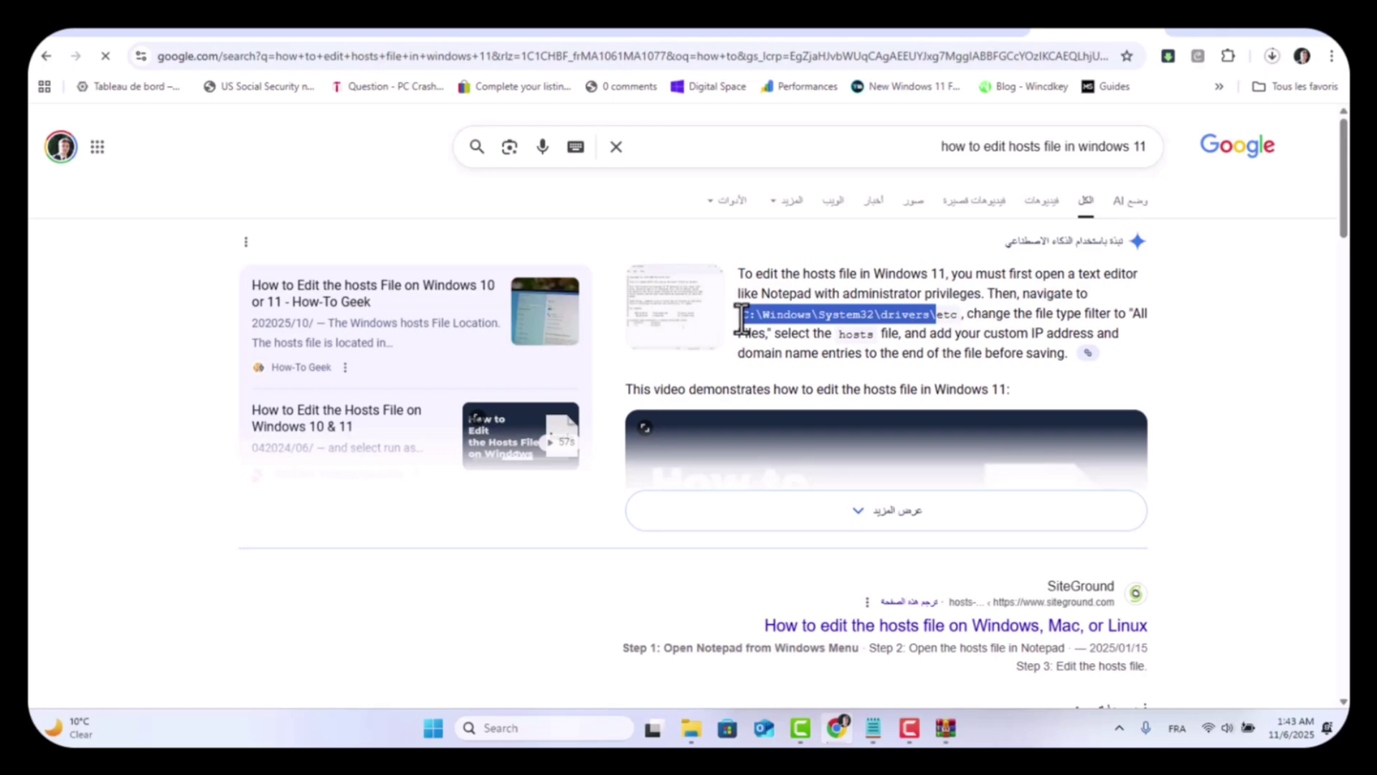
right_click(767, 319)
left_click(821, 340)
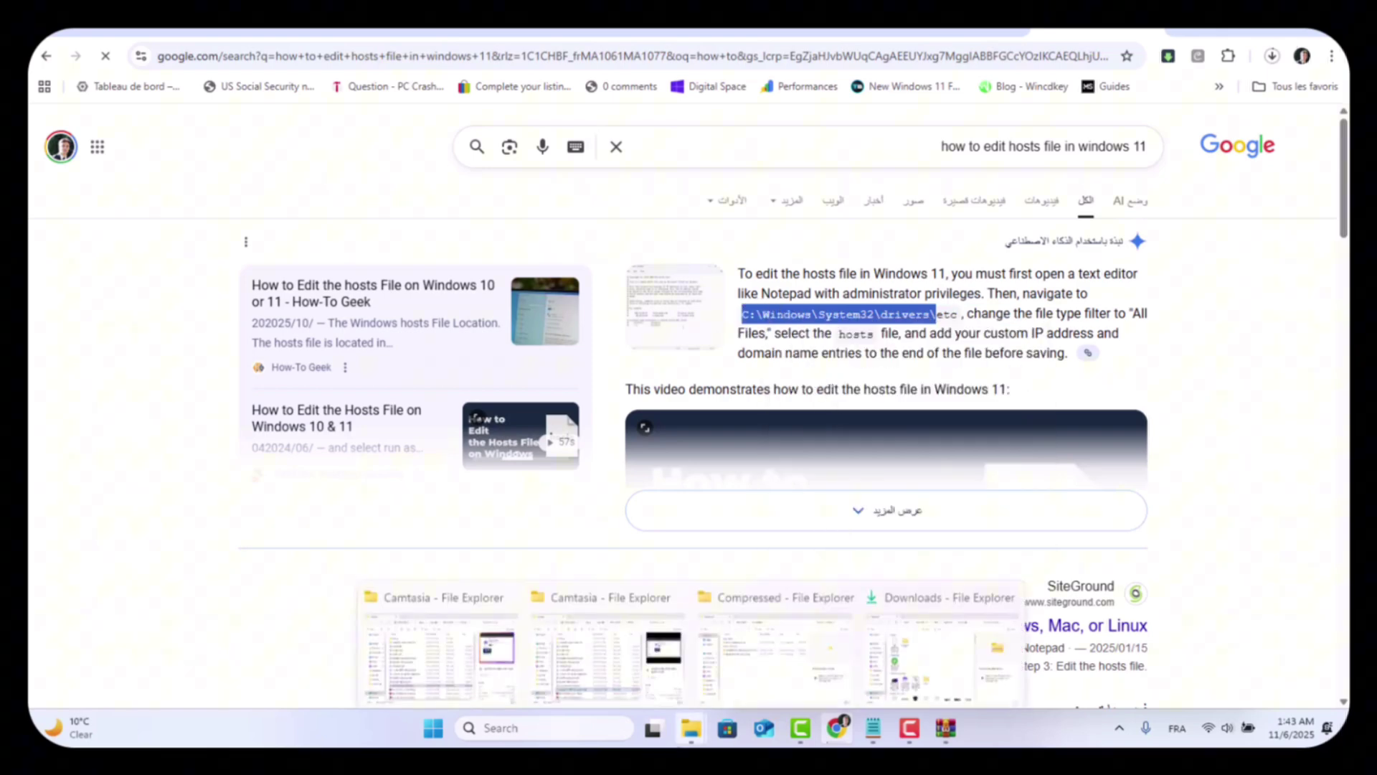
left_click(515, 638)
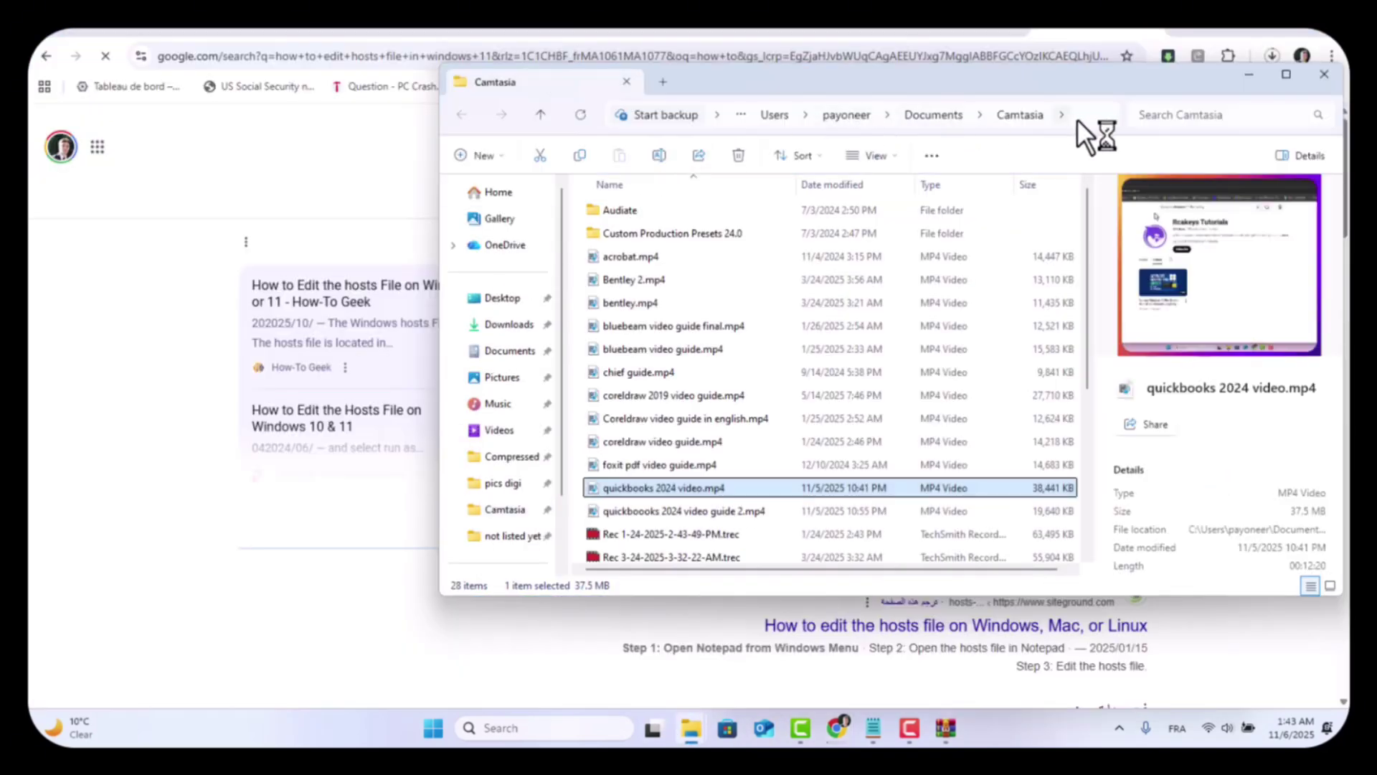
Navigate File Explorer to the pasted System32 drivers path and open its etc folder.
left_click(1077, 114)
right_click(1080, 114)
left_click(1108, 197)
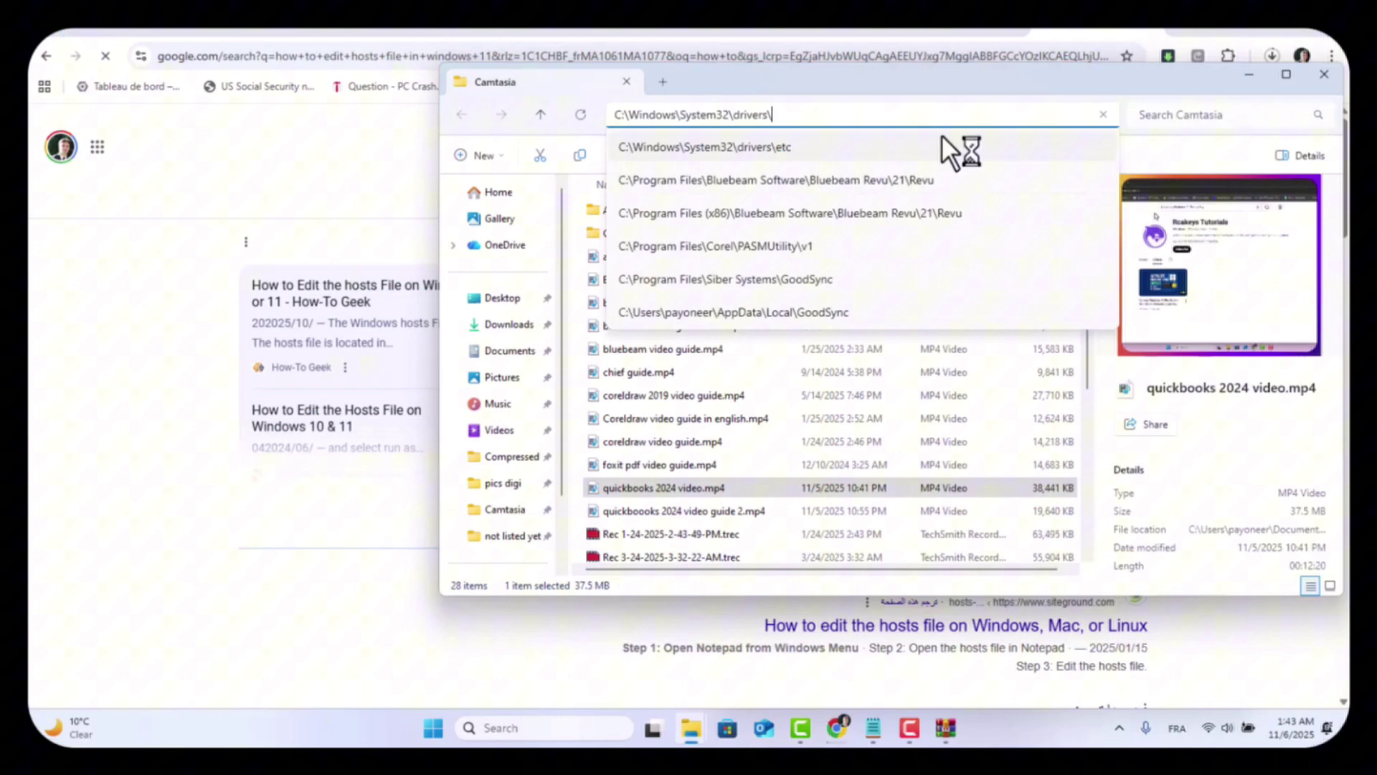
key("Return")
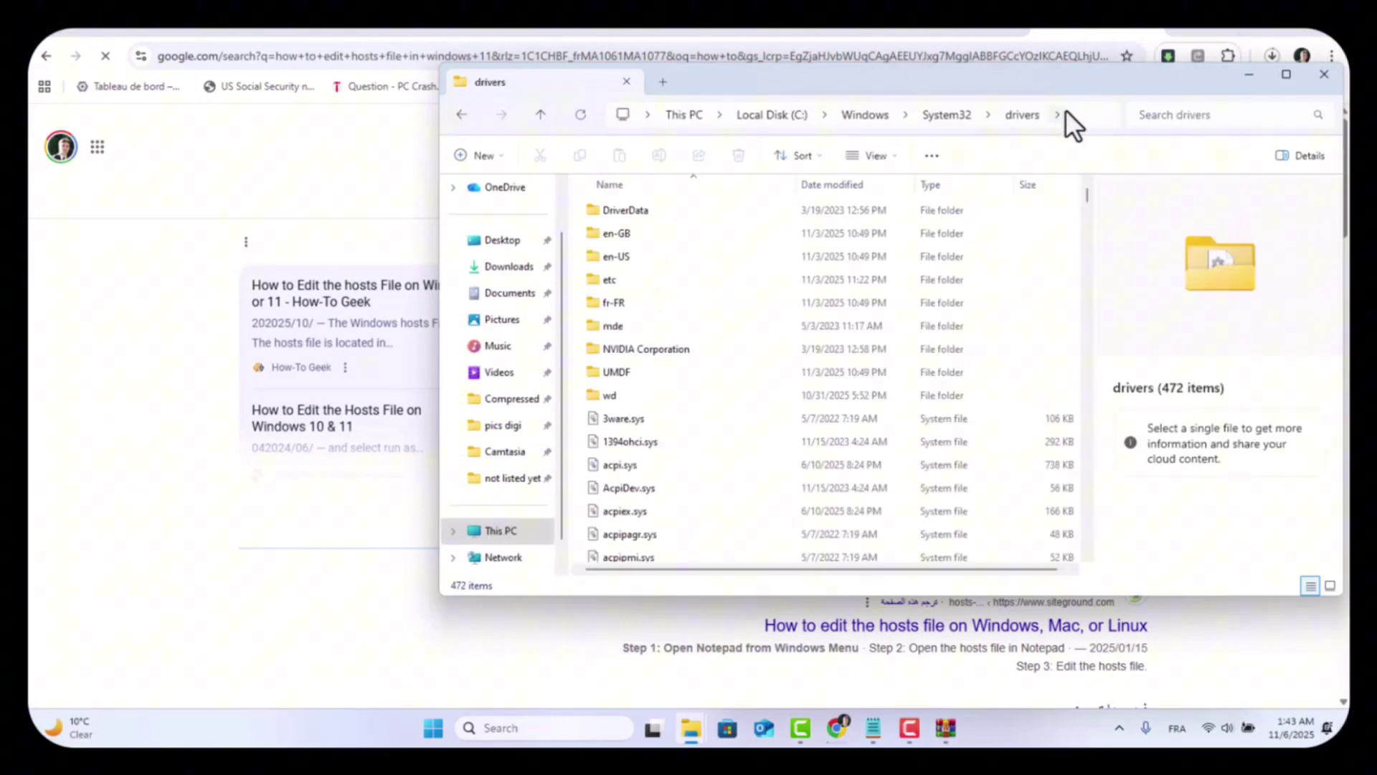
left_click(754, 279)
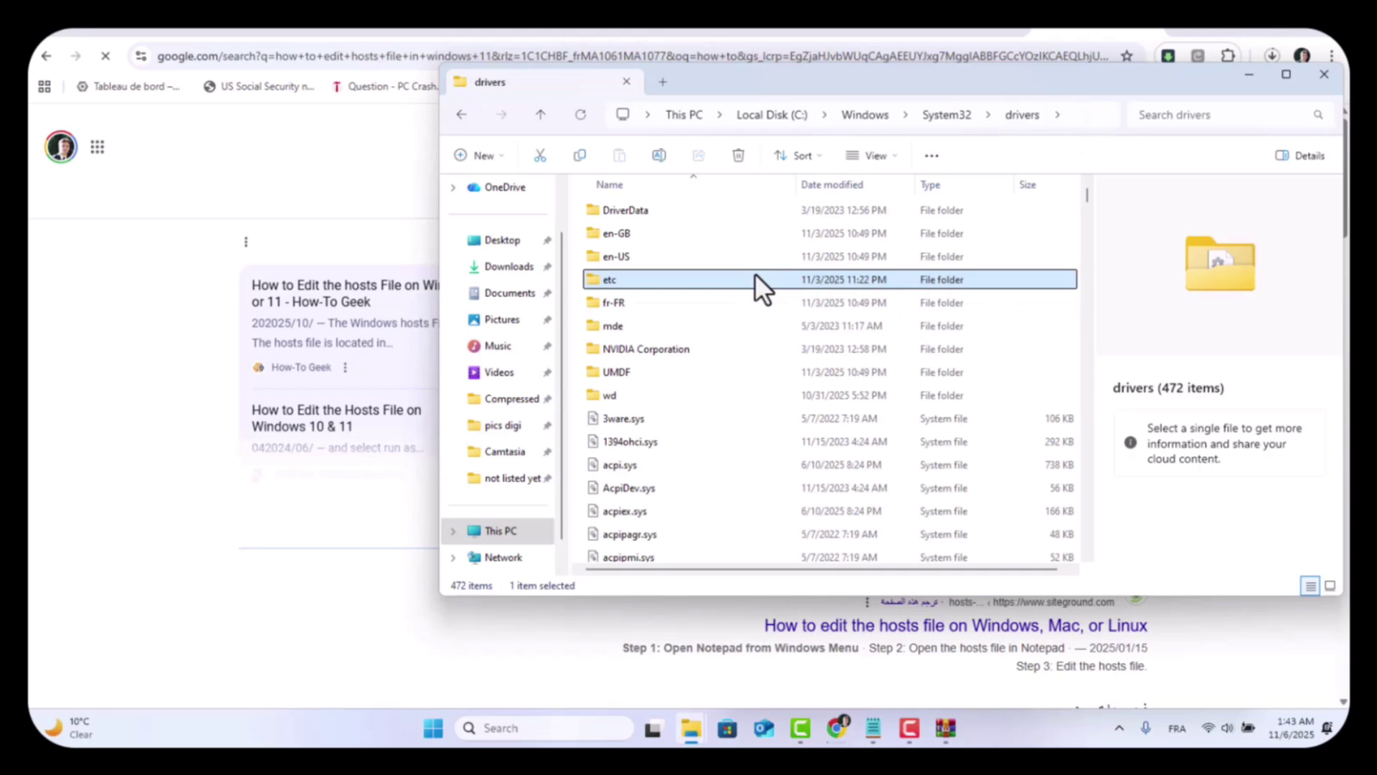
double_click(755, 279)
Drag the hosts file onto the desktop and bring up copy options for the readme's entries.
left_click(680, 211)
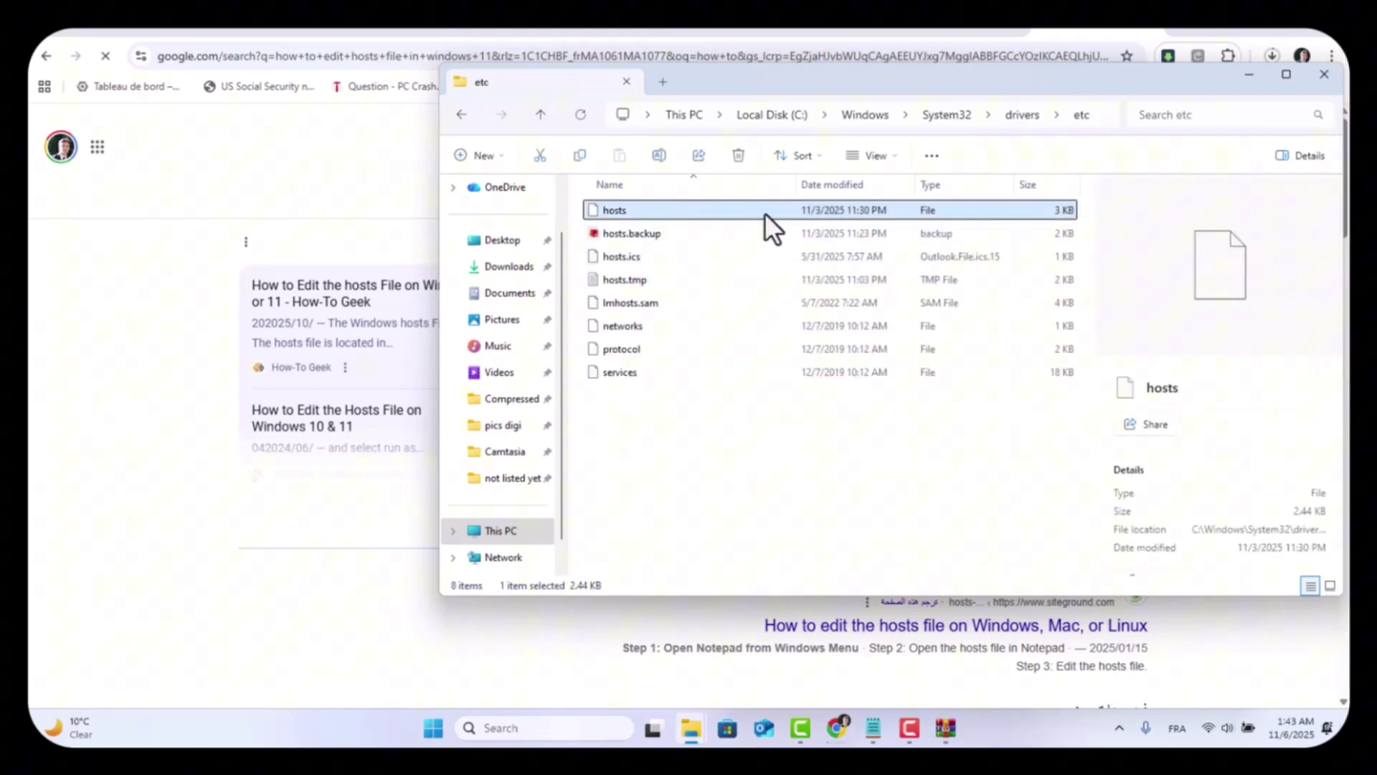
left_click(1251, 38)
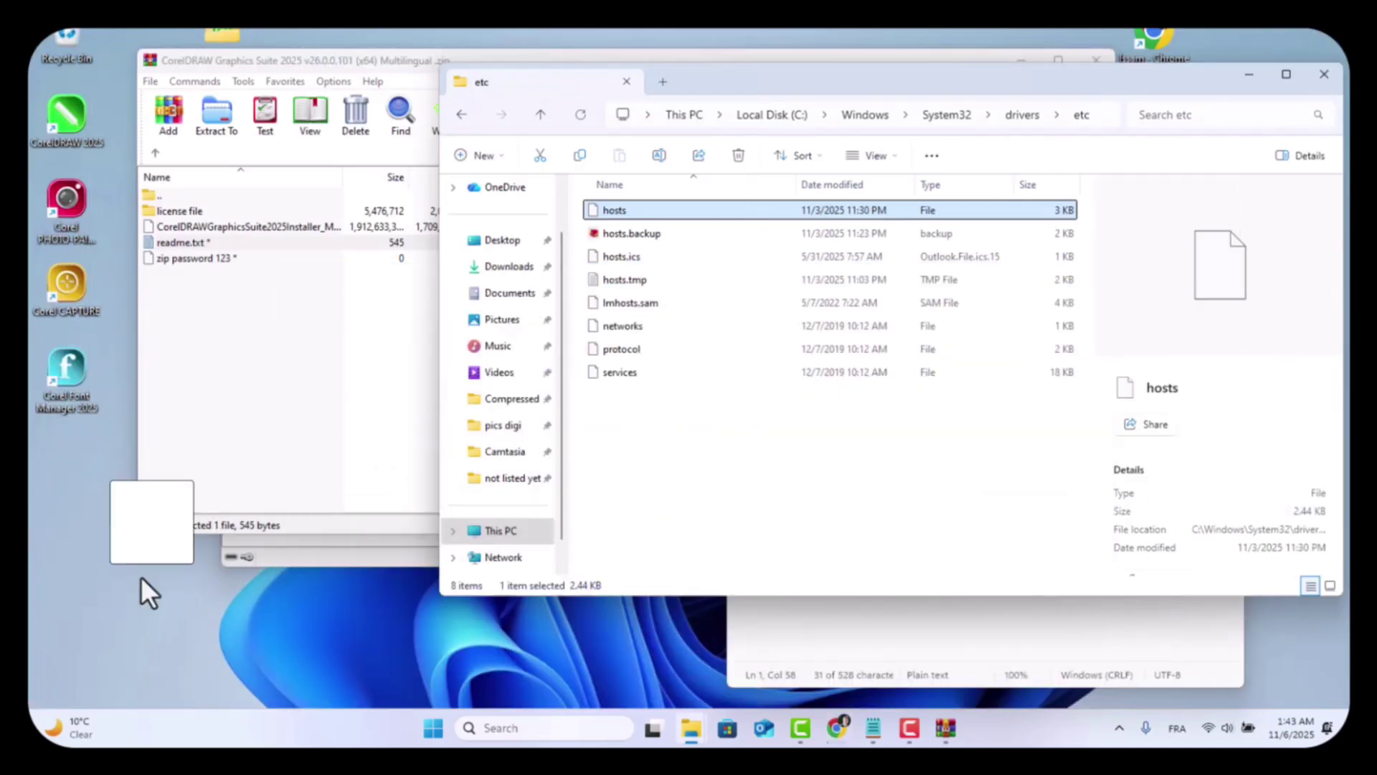
left_click_drag(145, 591, 140, 615)
left_click(1251, 76)
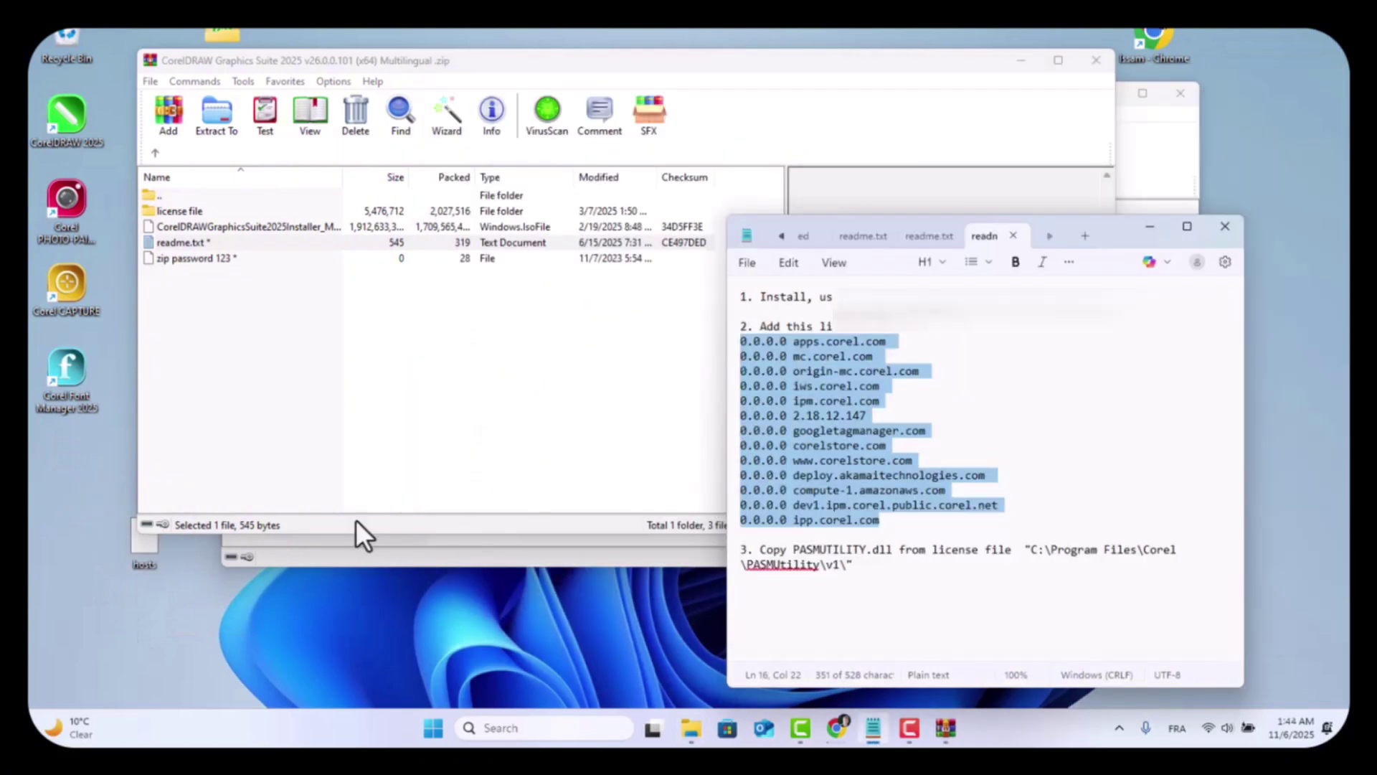
right_click(915, 383)
Copy the readme's 0.0.0.0 entries and open the desktop hosts file in Notepad.
left_click(937, 410)
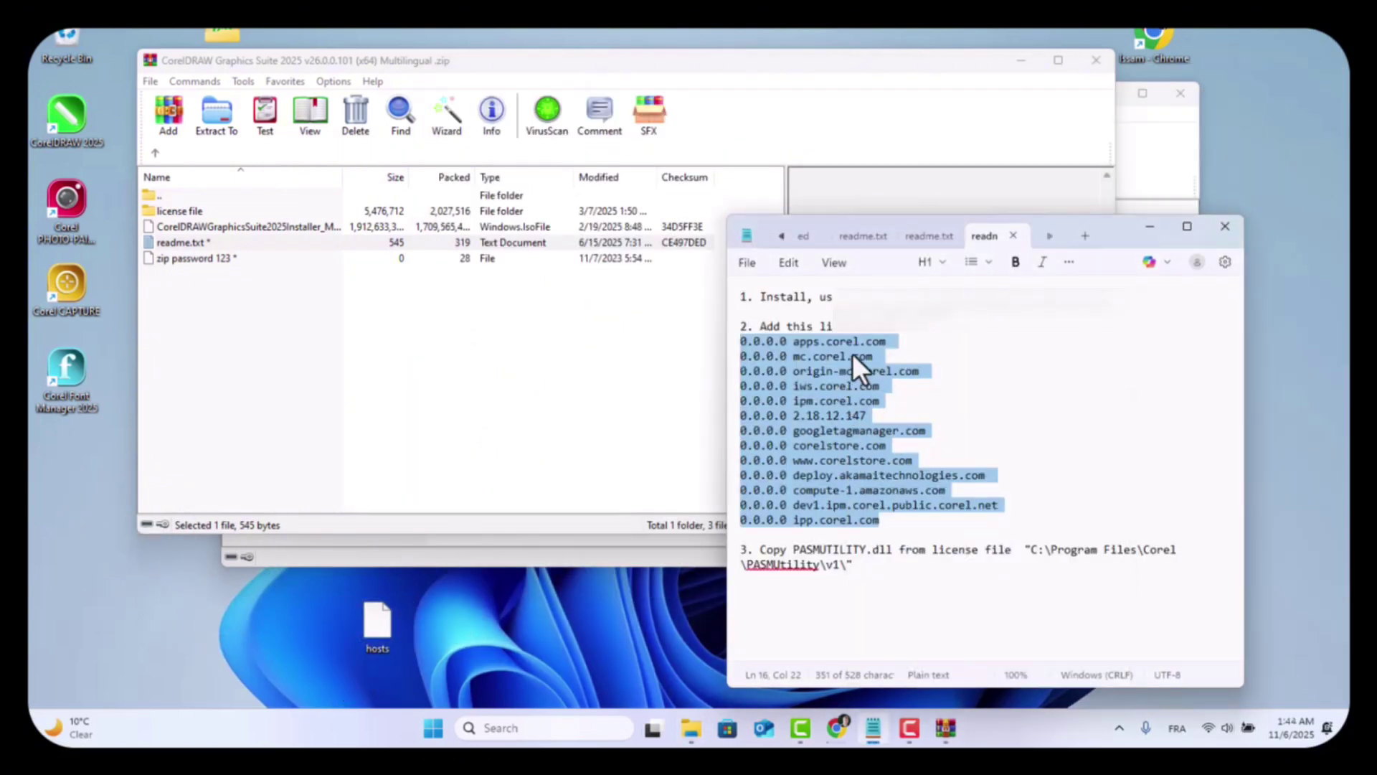
right_click(378, 615)
left_click(454, 366)
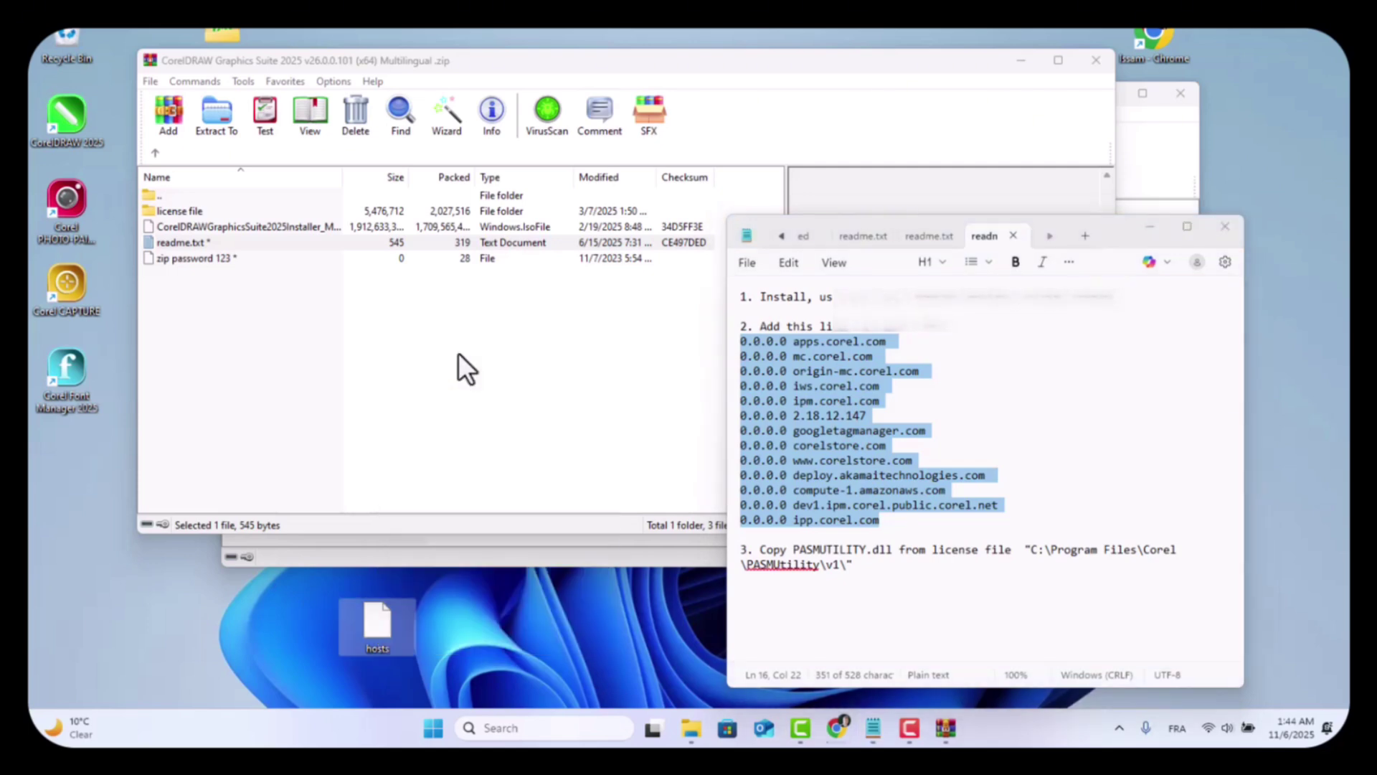
left_click(538, 395)
left_click(733, 578)
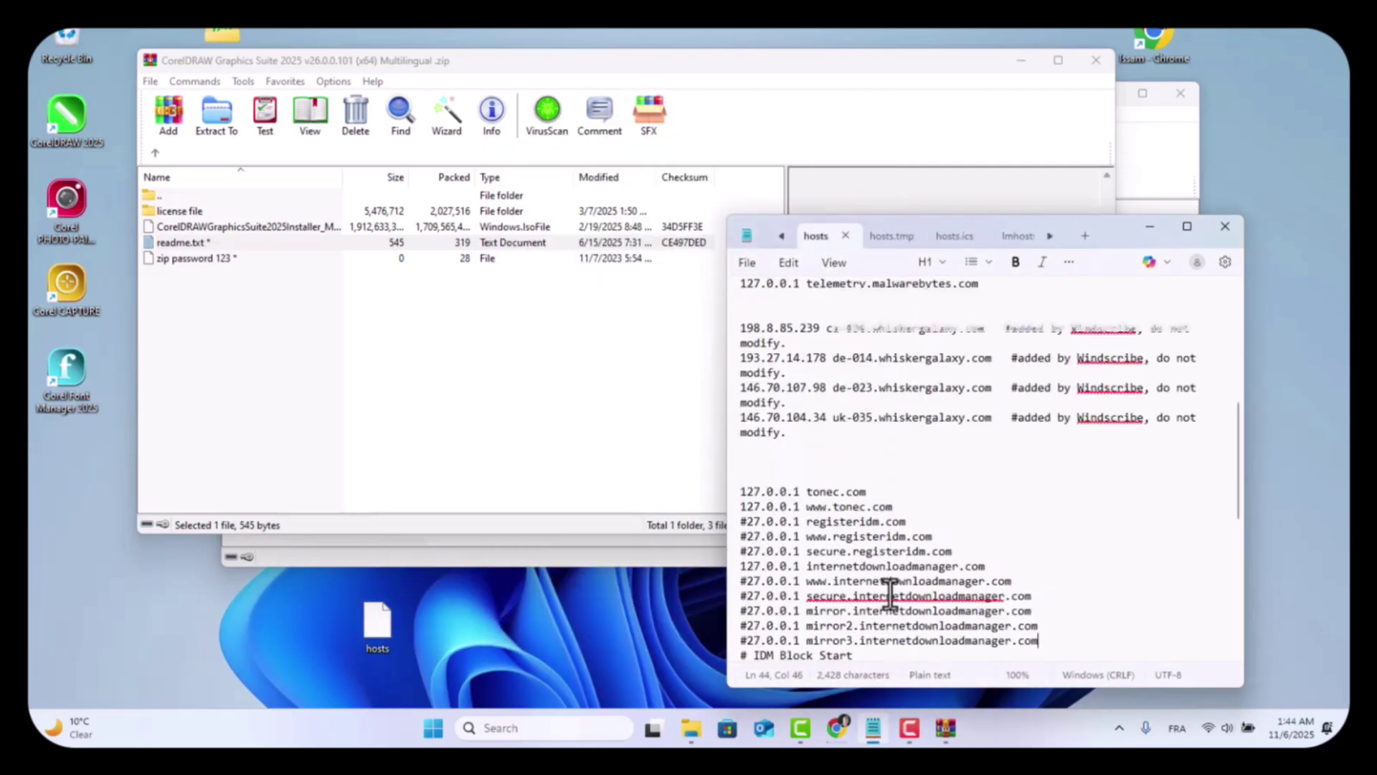
scroll(891, 592, "down", 5)
Paste the Corel entries at the end of hosts, save, and close Notepad.
left_click(893, 645)
scroll(894, 646, "down", 2)
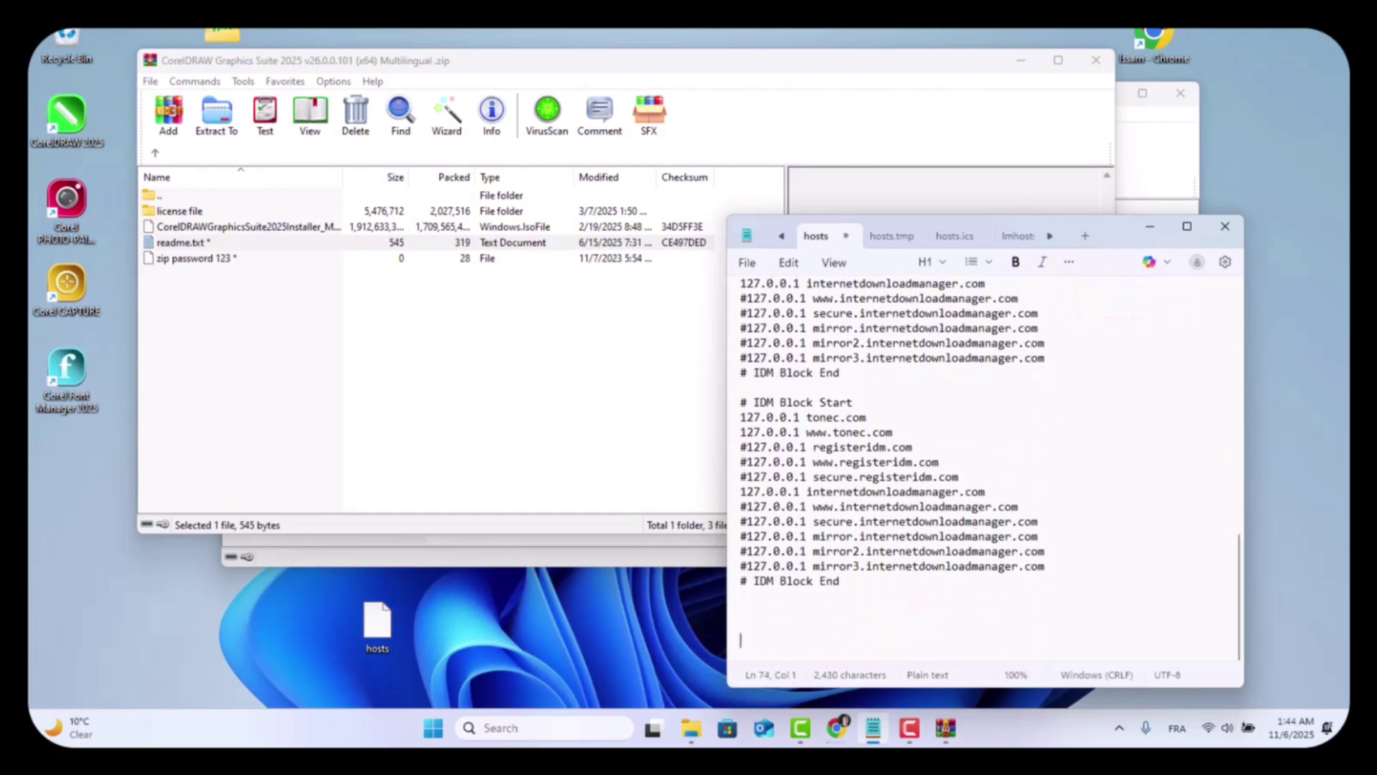
key("ctrl+v")
left_click(766, 262)
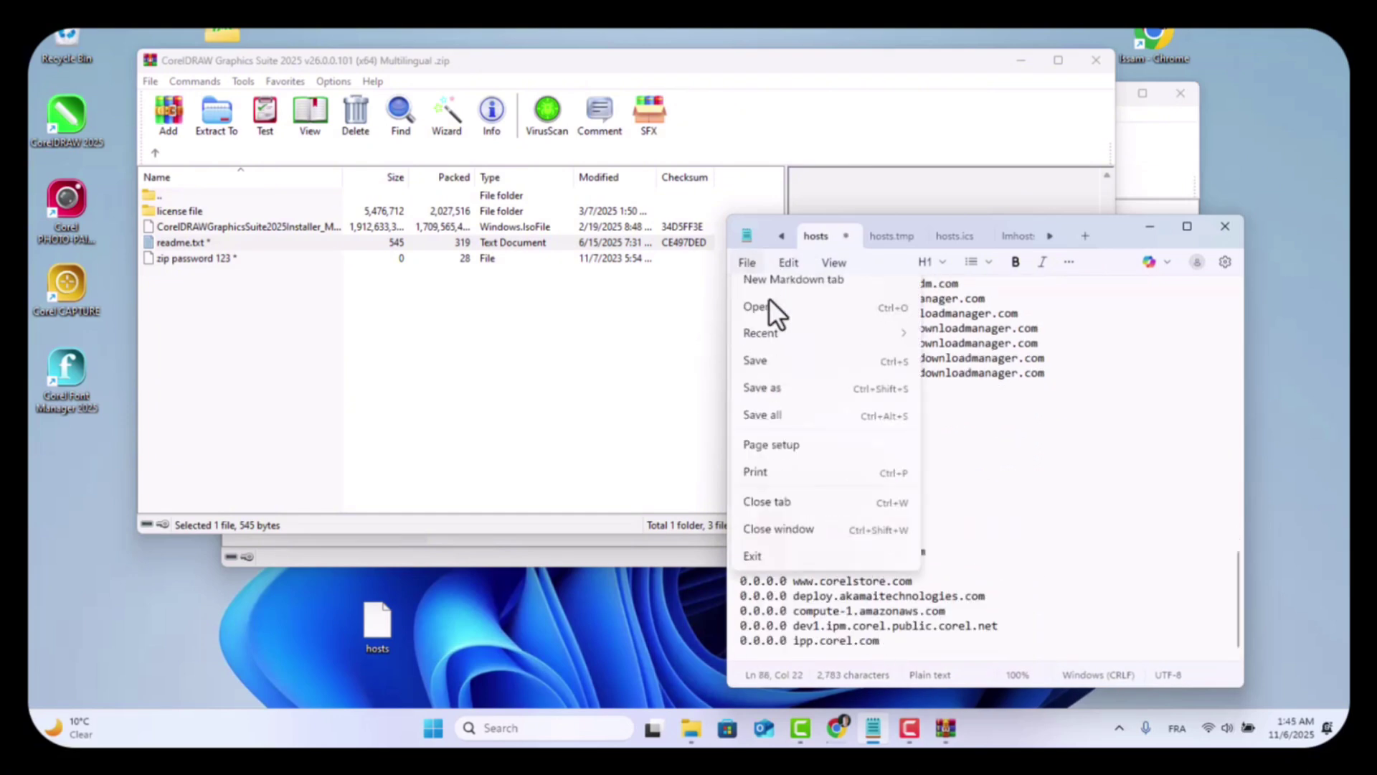
left_click(798, 417)
left_click(1223, 228)
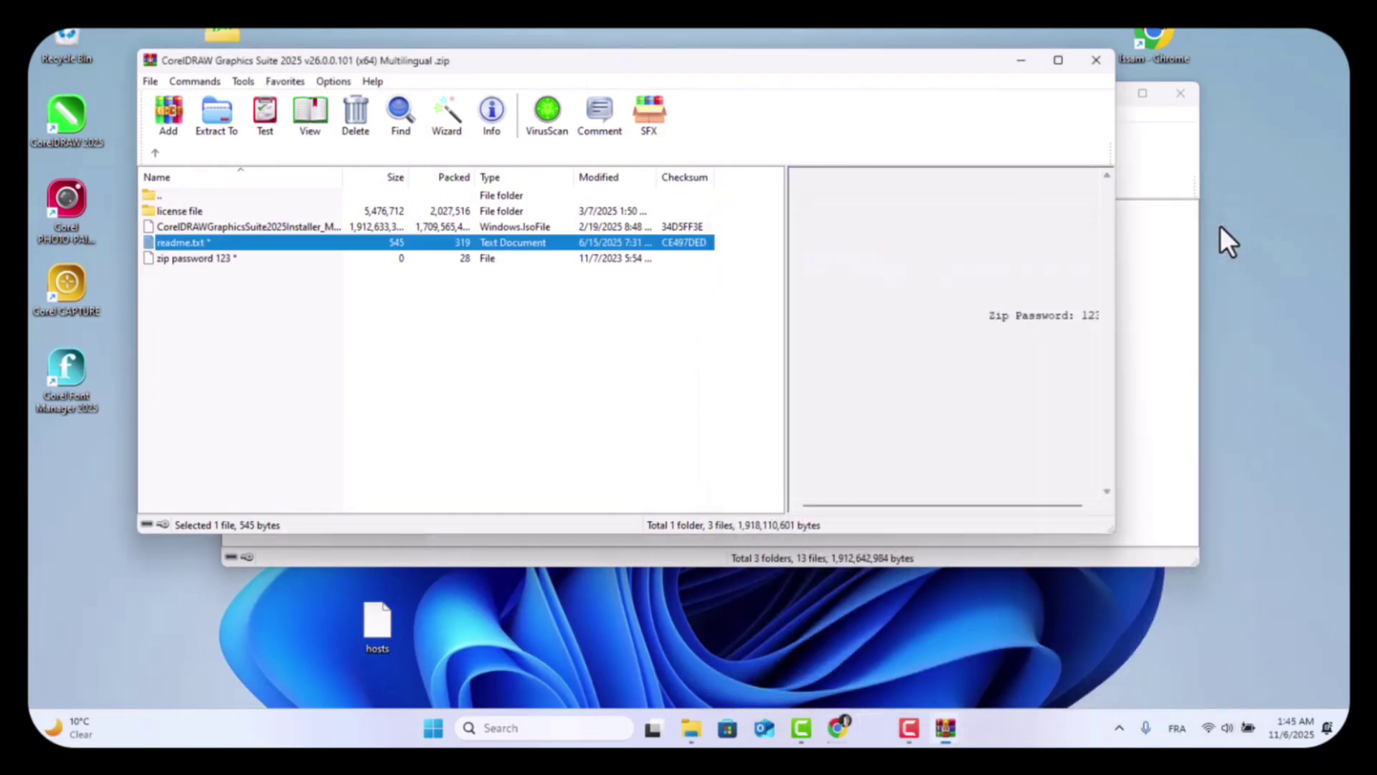
Move the edited hosts file back into the etc folder and close that window.
left_click(691, 729)
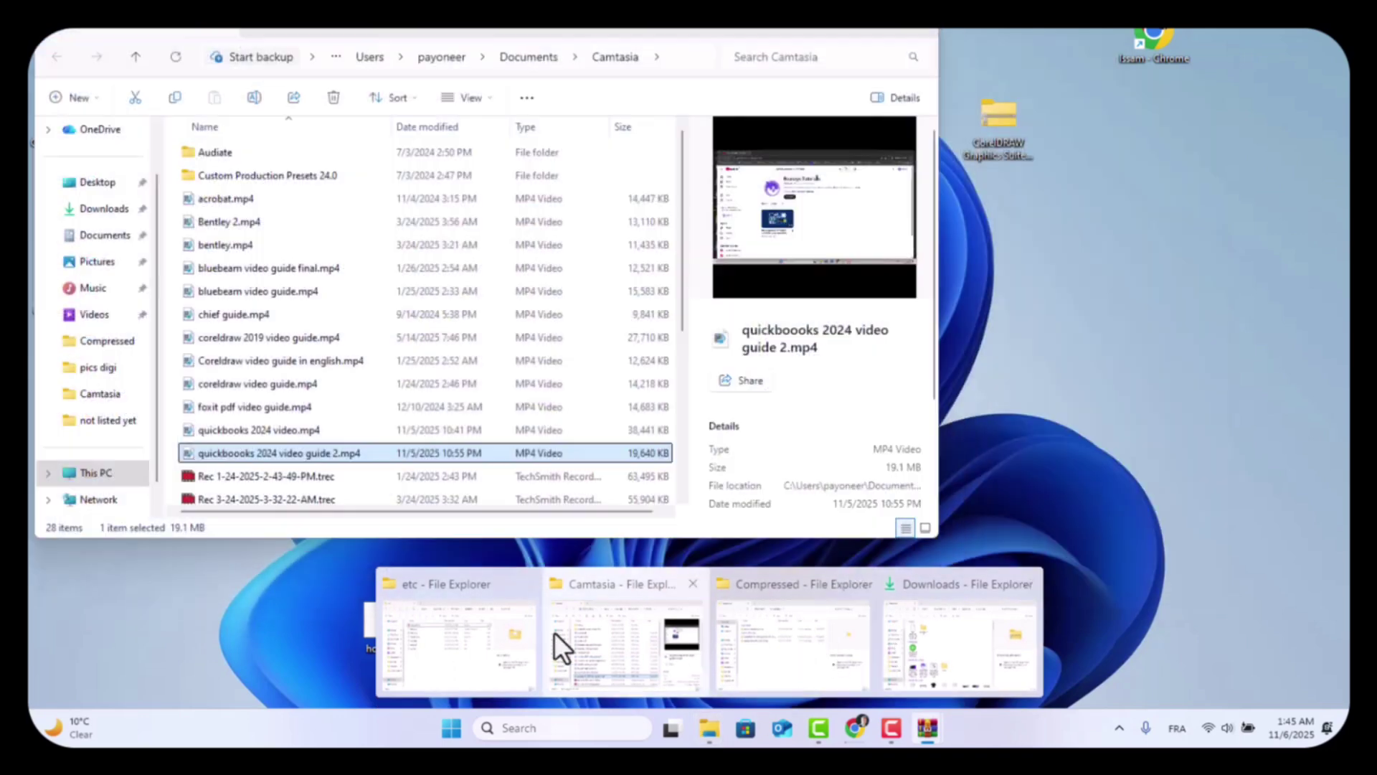
left_click(452, 646)
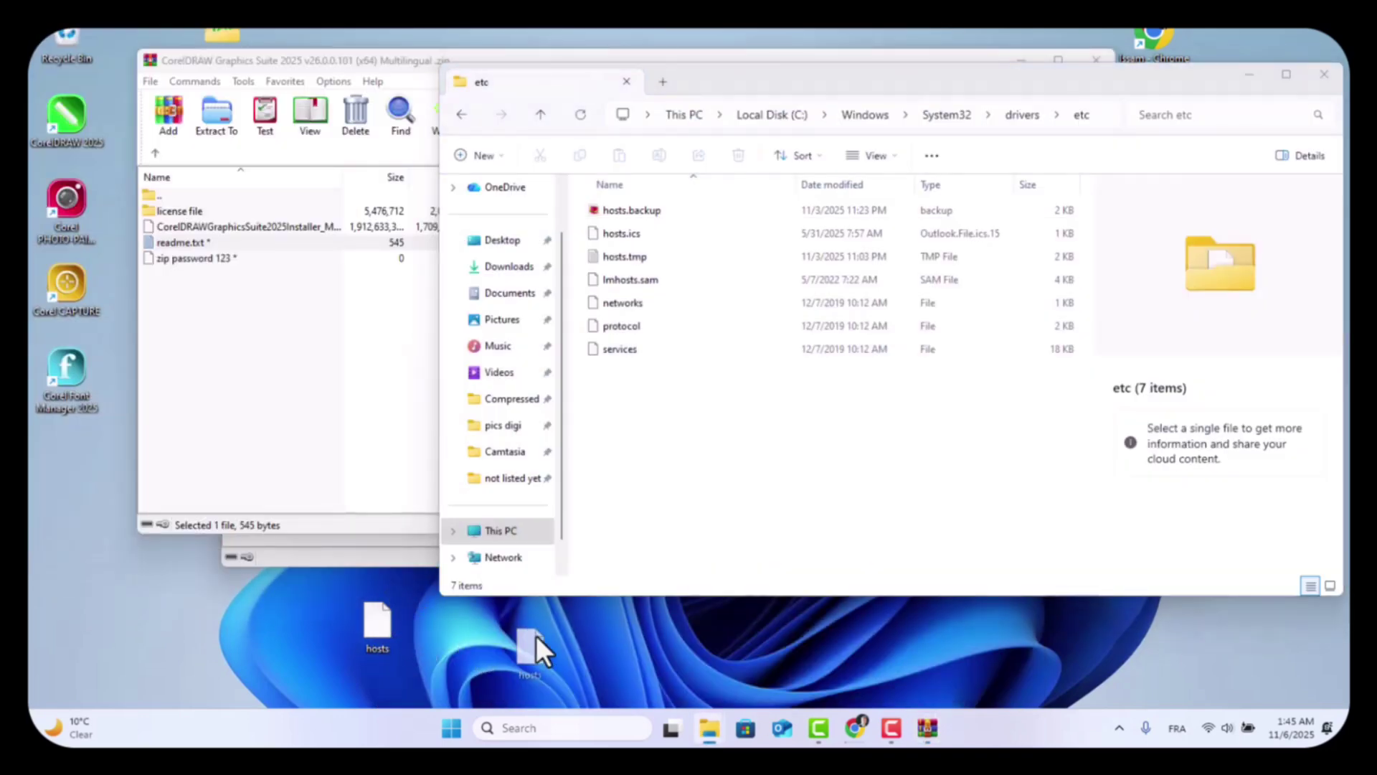
left_click_drag(648, 623, 636, 446)
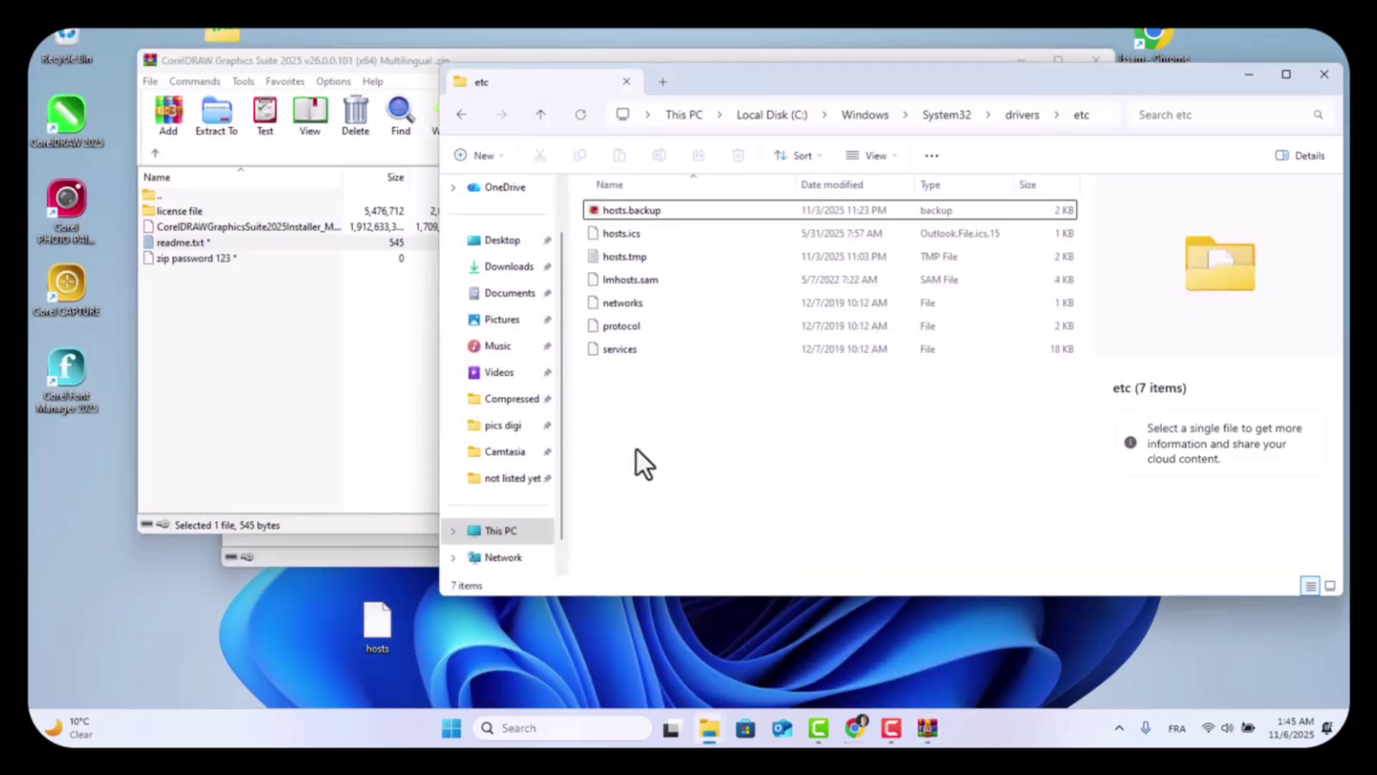
left_click(1323, 76)
double_click(183, 211)
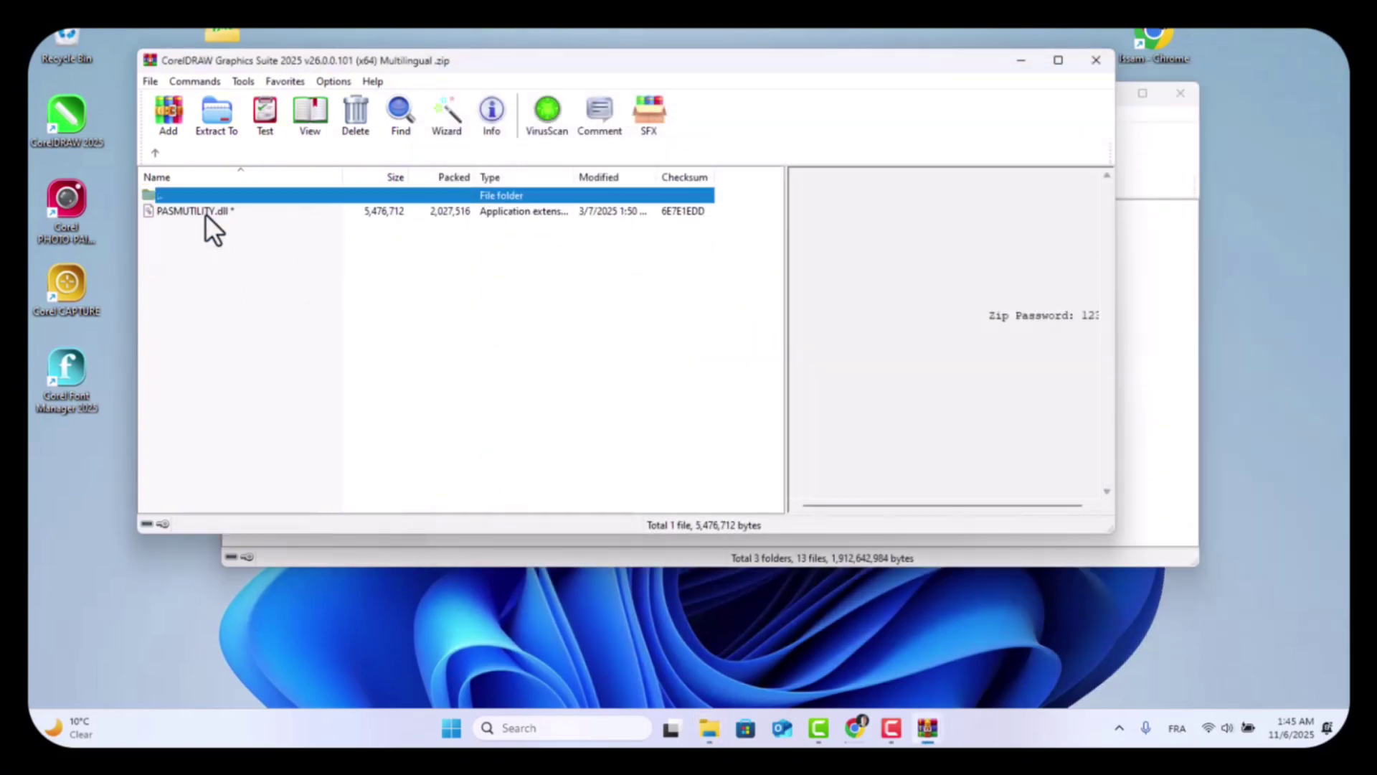
right_click(206, 213)
left_click(299, 242)
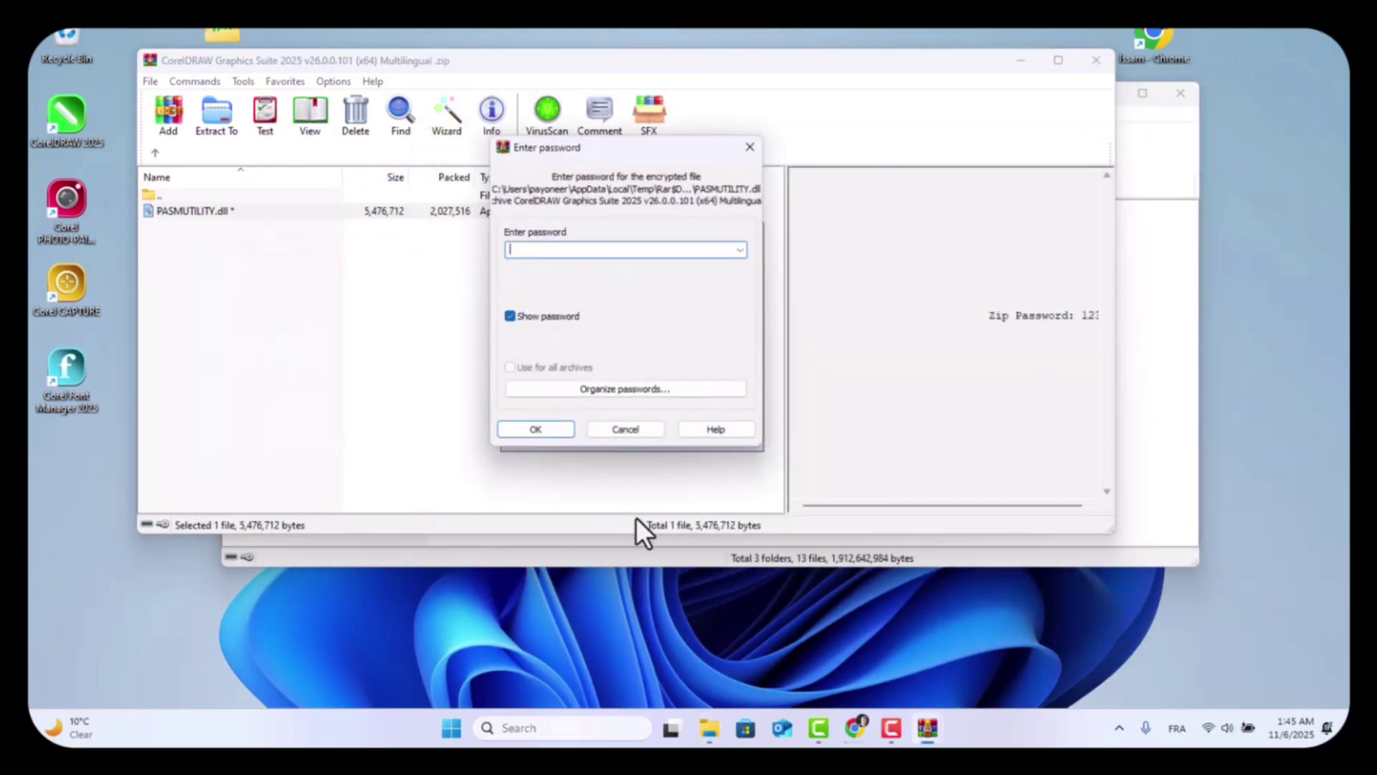
type("123")
left_click(534, 429)
right_click(61, 117)
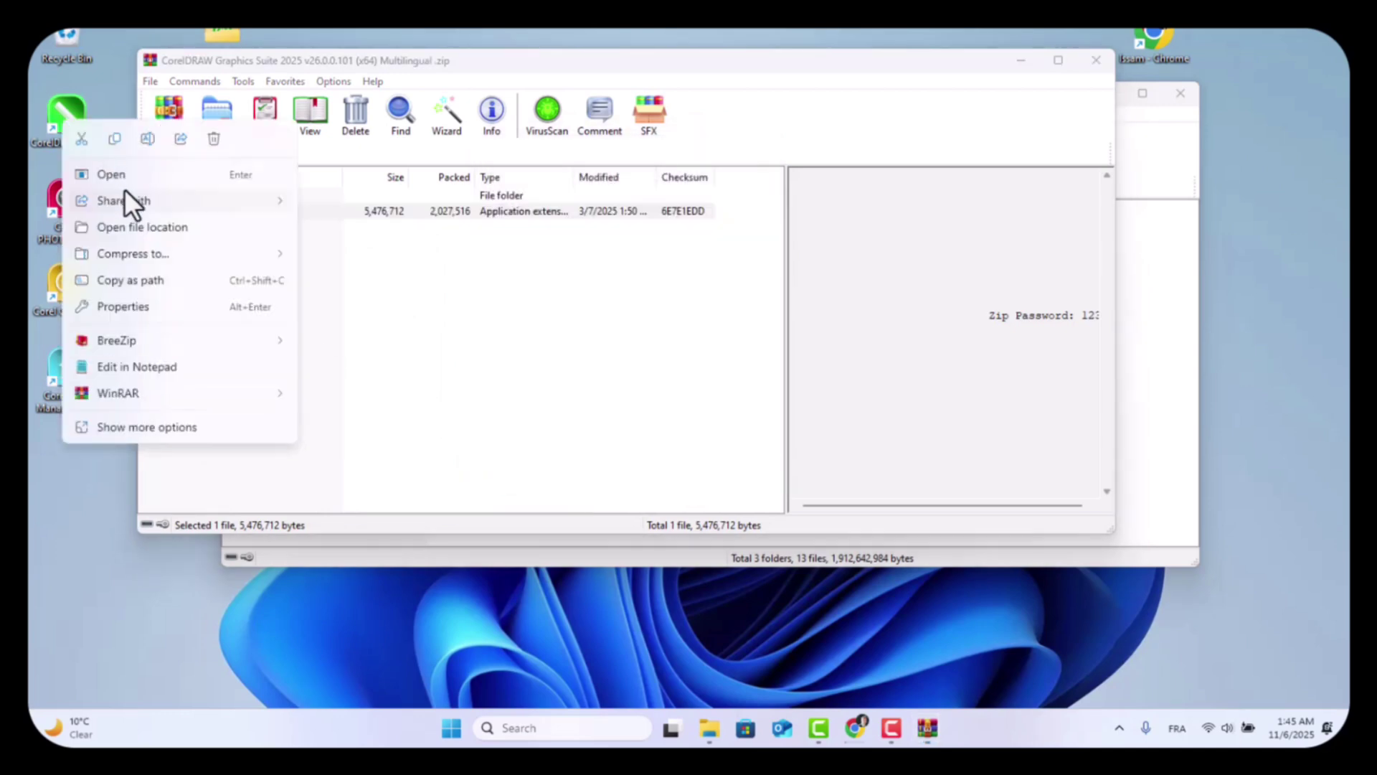
Browse from the CorelDRAW shortcut's file location to C:\Program Files.
left_click(128, 228)
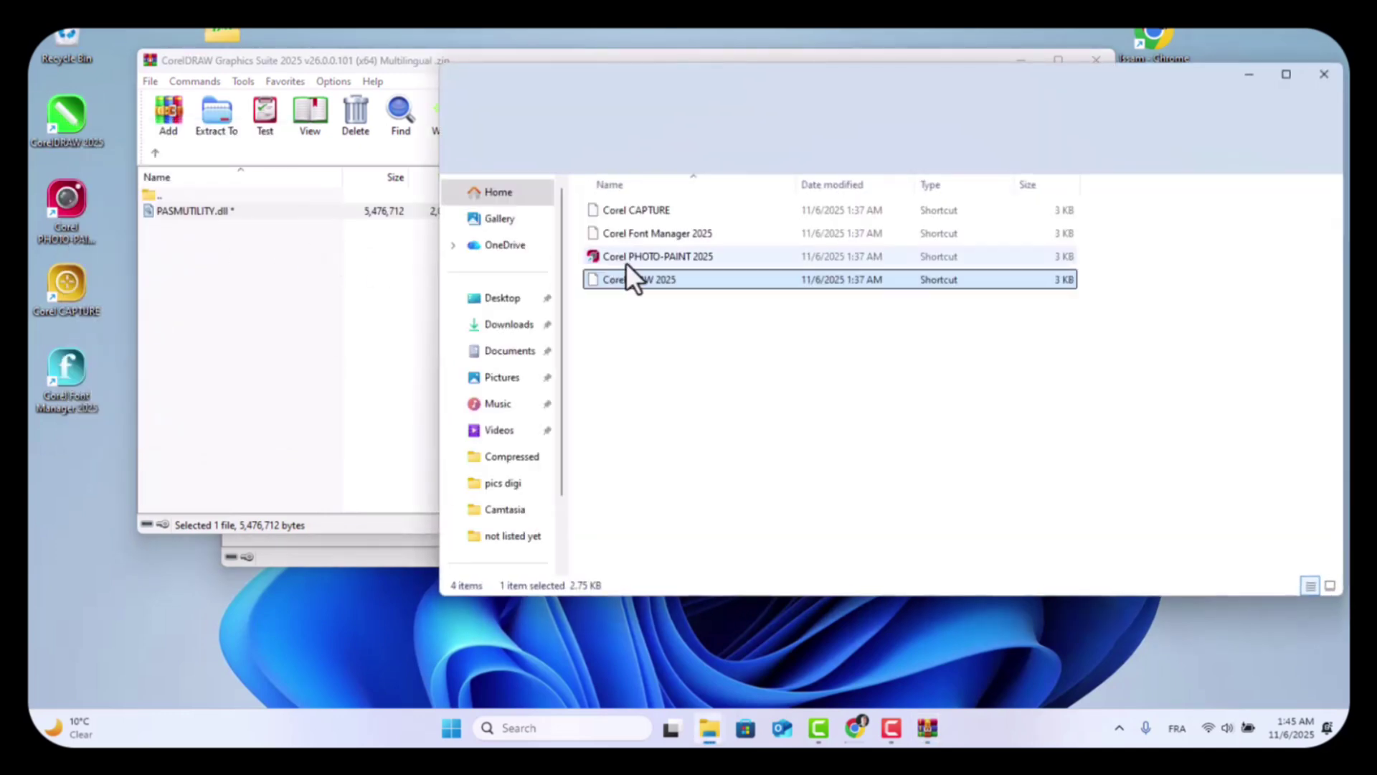
right_click(645, 280)
key("Escape")
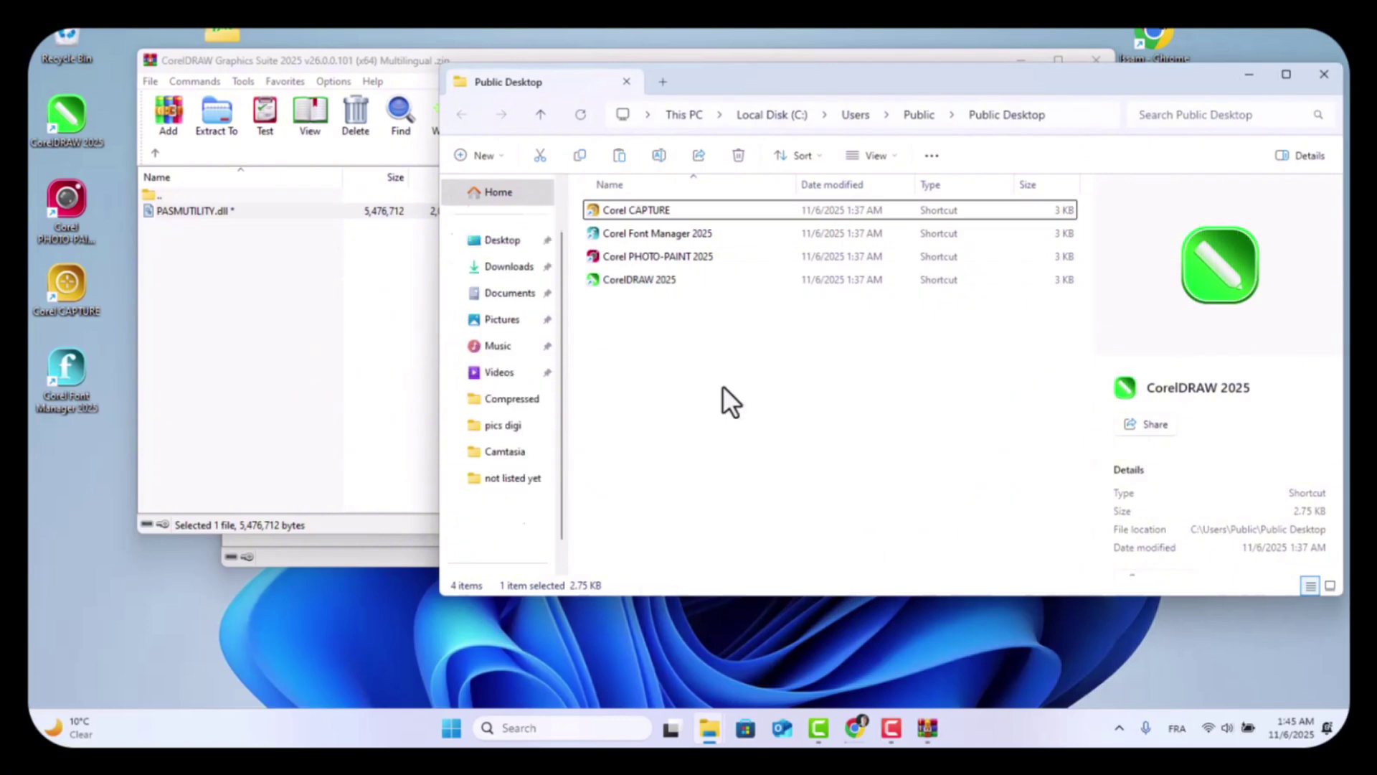
scroll(517, 474, "down", 2)
scroll(520, 481, "down", 1)
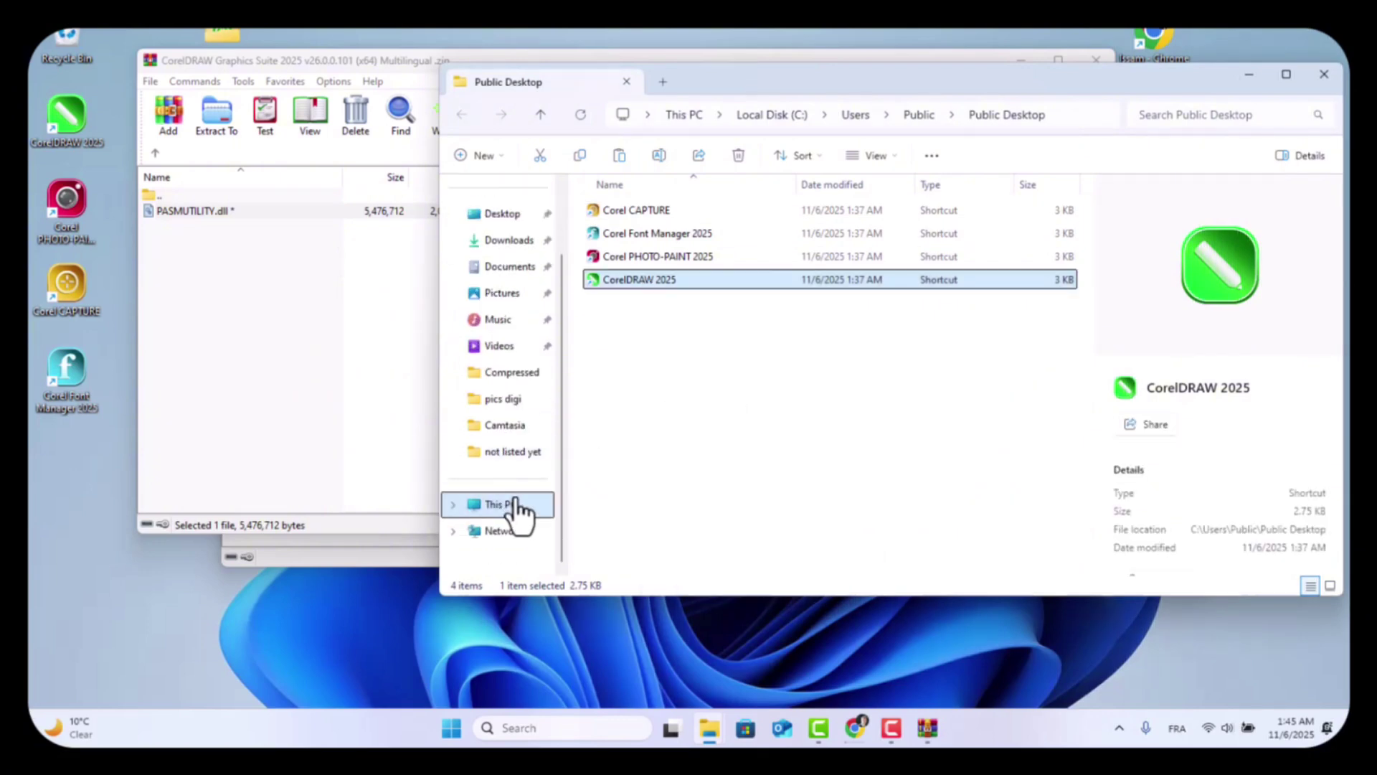
left_click(501, 504)
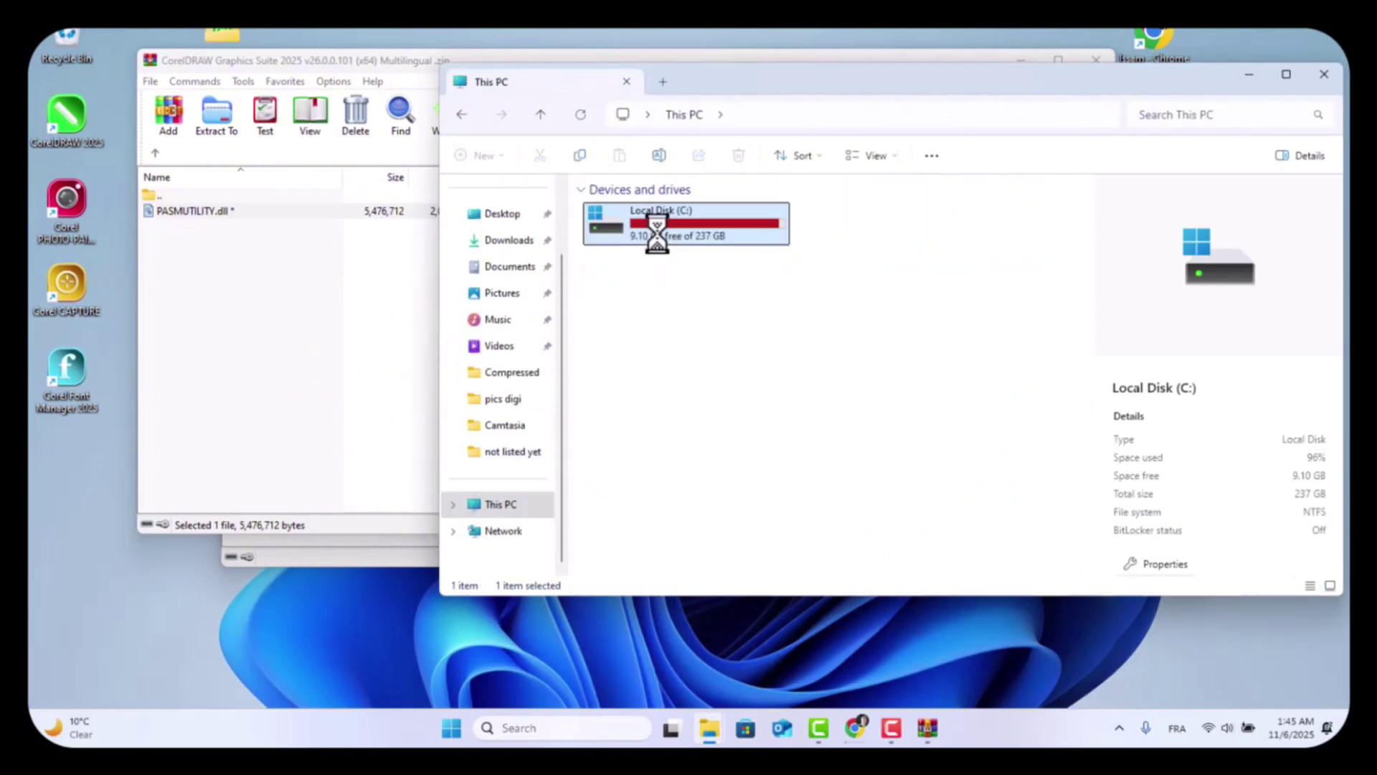
double_click(657, 234)
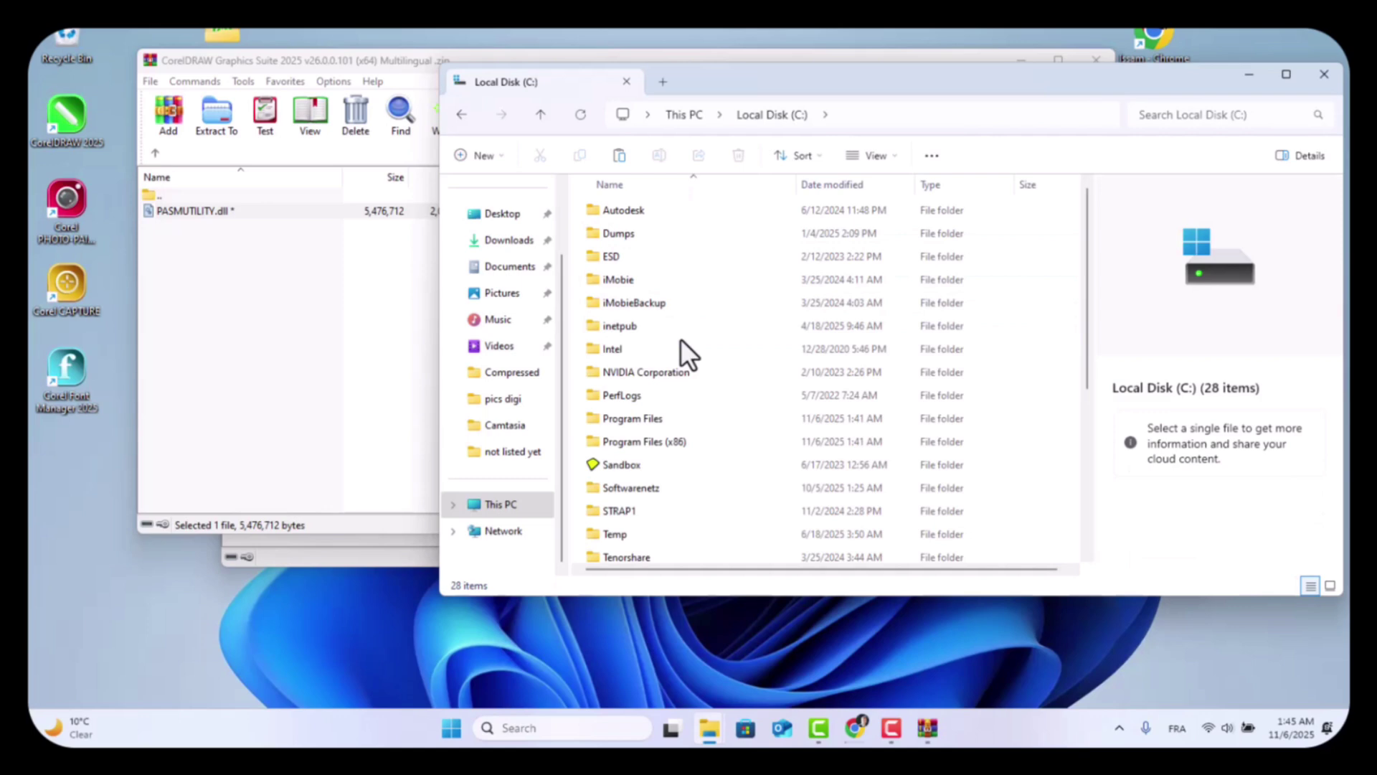
scroll(680, 339, "down", 6)
scroll(680, 338, "down", 3)
scroll(667, 312, "up", 3)
double_click(638, 277)
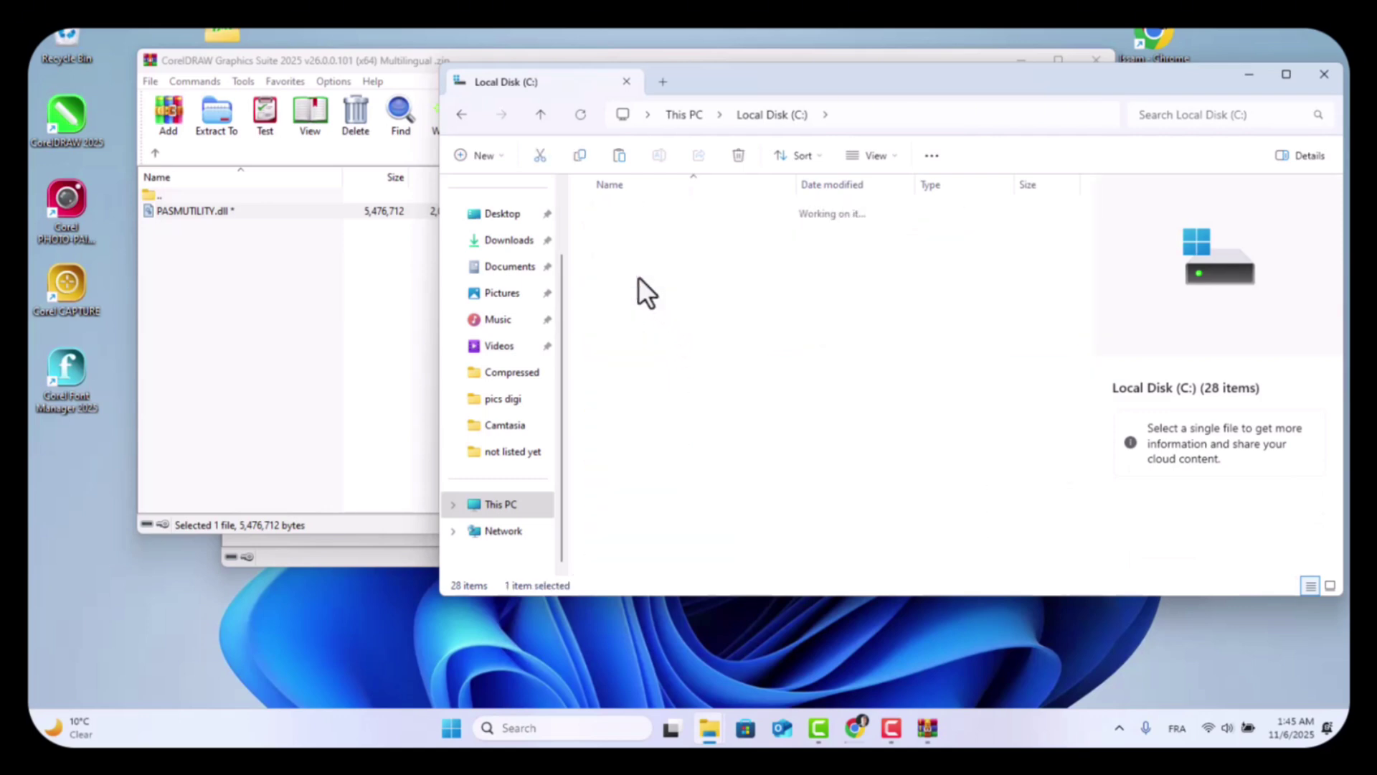
scroll(660, 404, "down", 2)
scroll(658, 405, "down", 4)
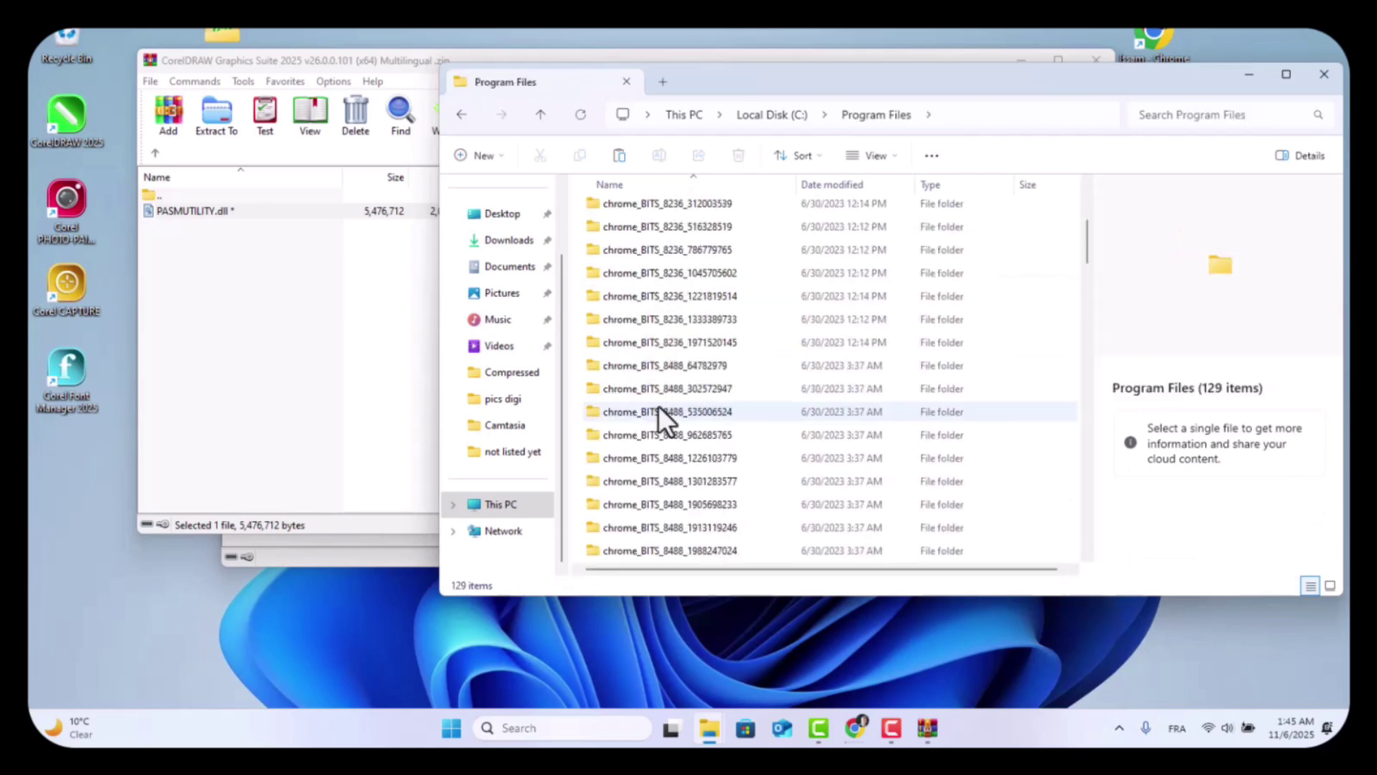
scroll(657, 405, "down", 3)
scroll(657, 405, "down", 5)
scroll(658, 405, "up", 2)
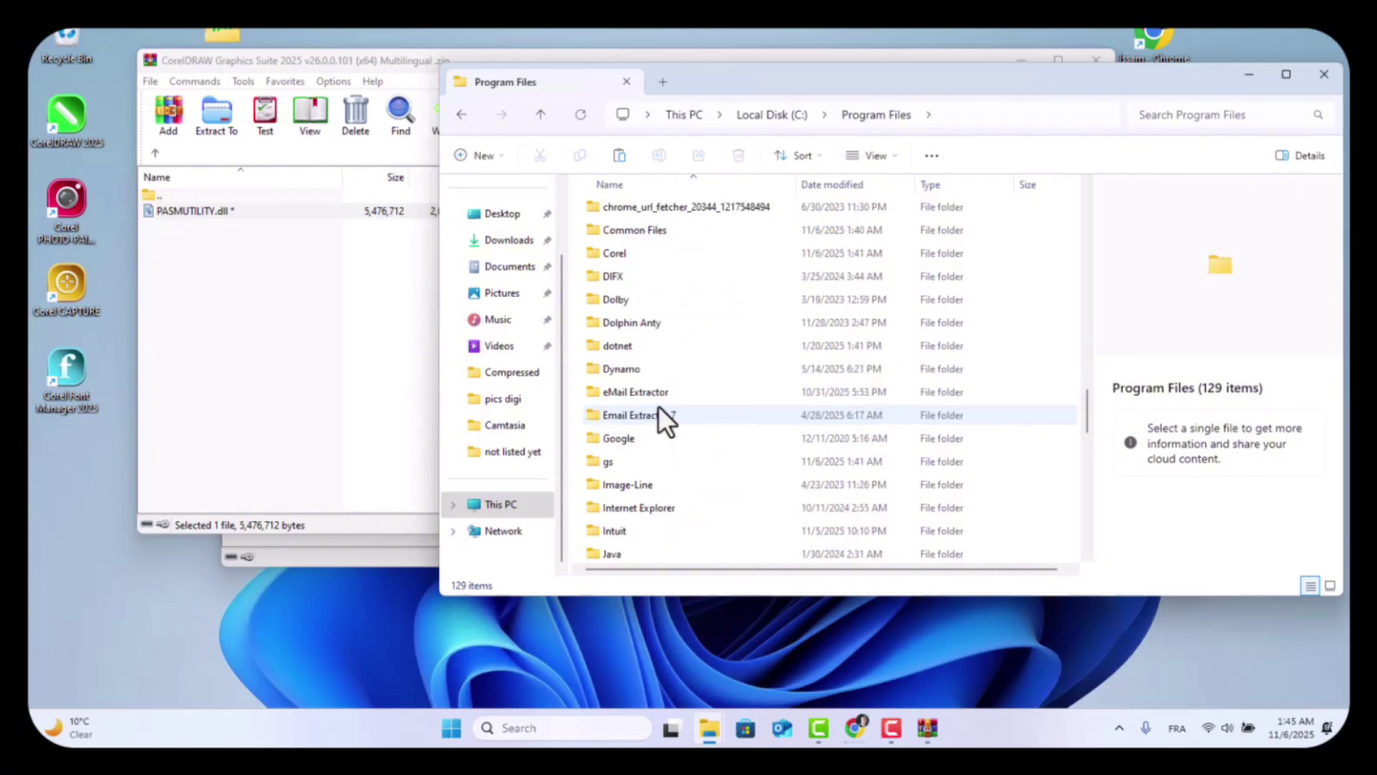
Paste PASMUTILITY.dll into Corel\PASMUtility\v1, replacing the original, then minimize the window.
double_click(627, 253)
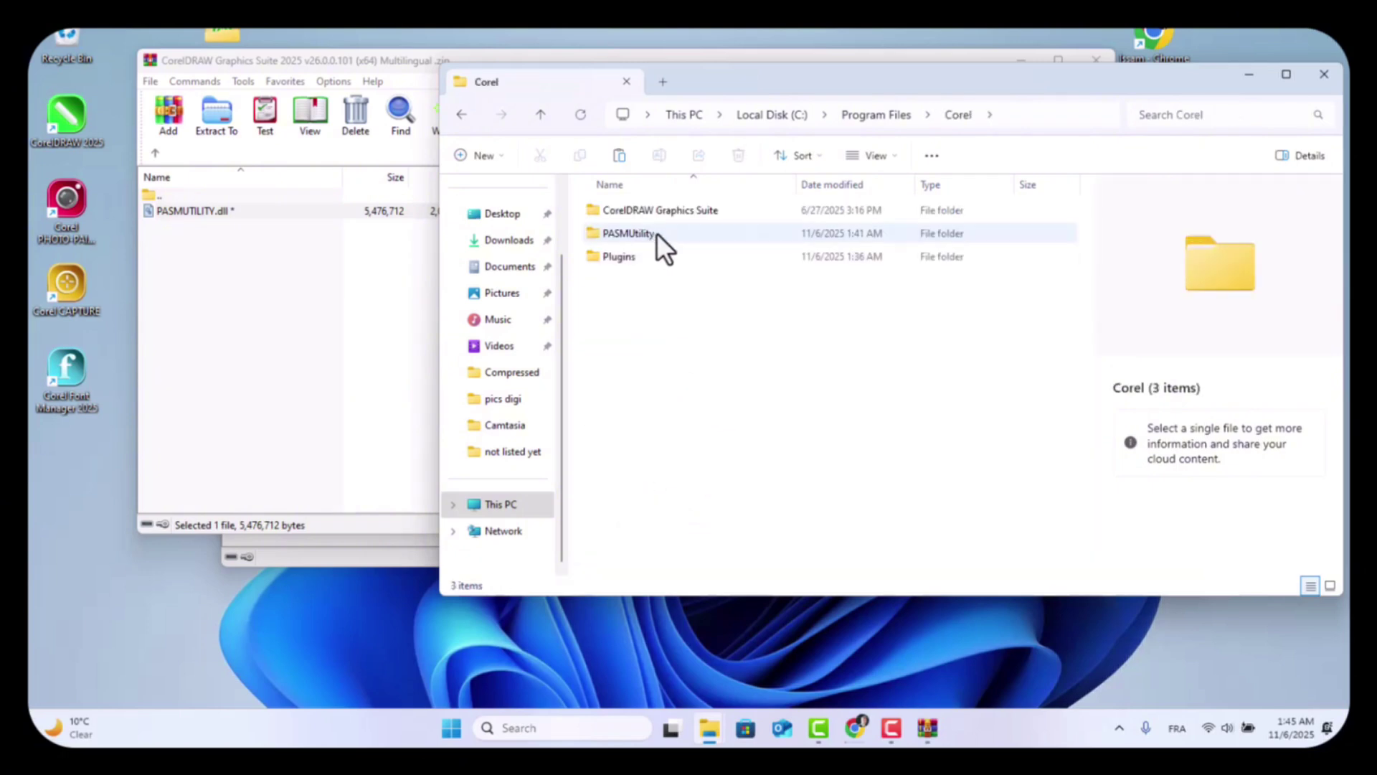
double_click(657, 232)
double_click(629, 211)
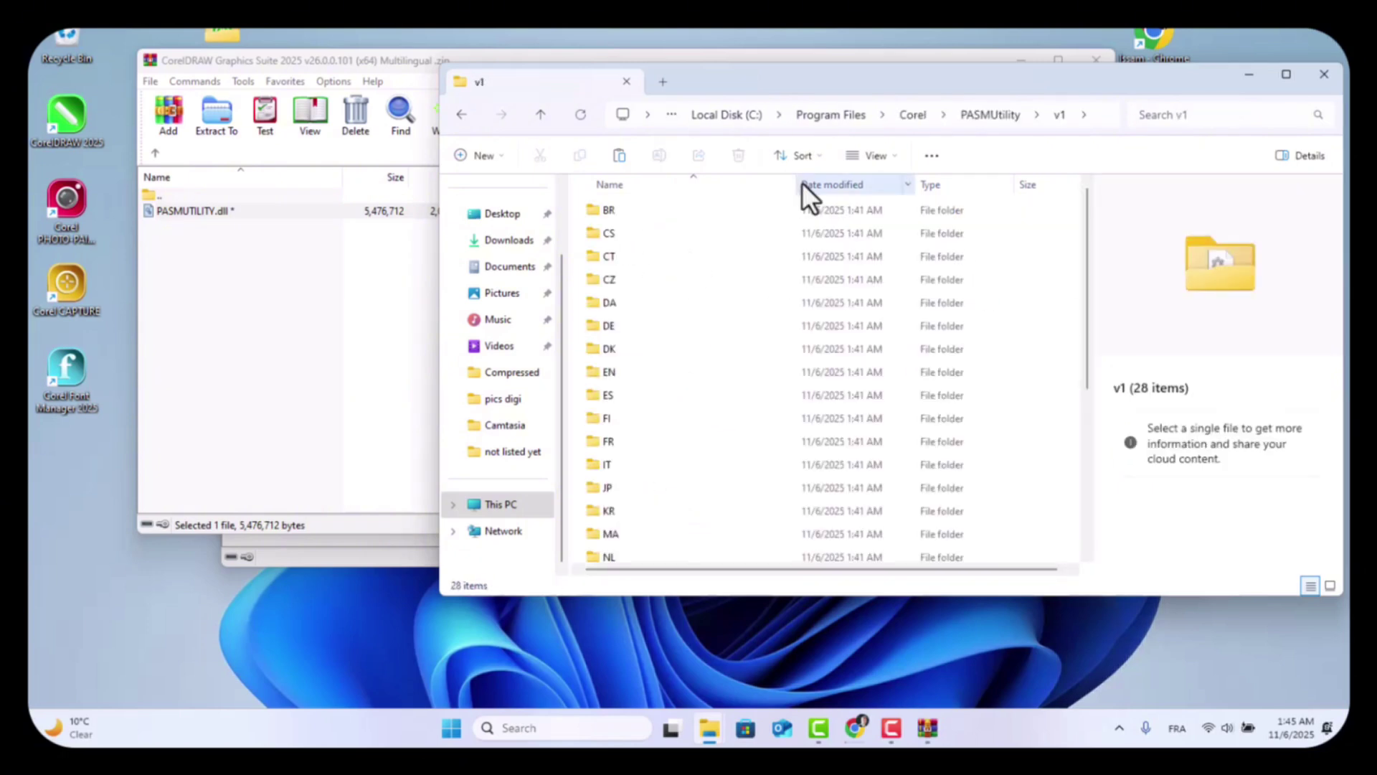
left_click(623, 160)
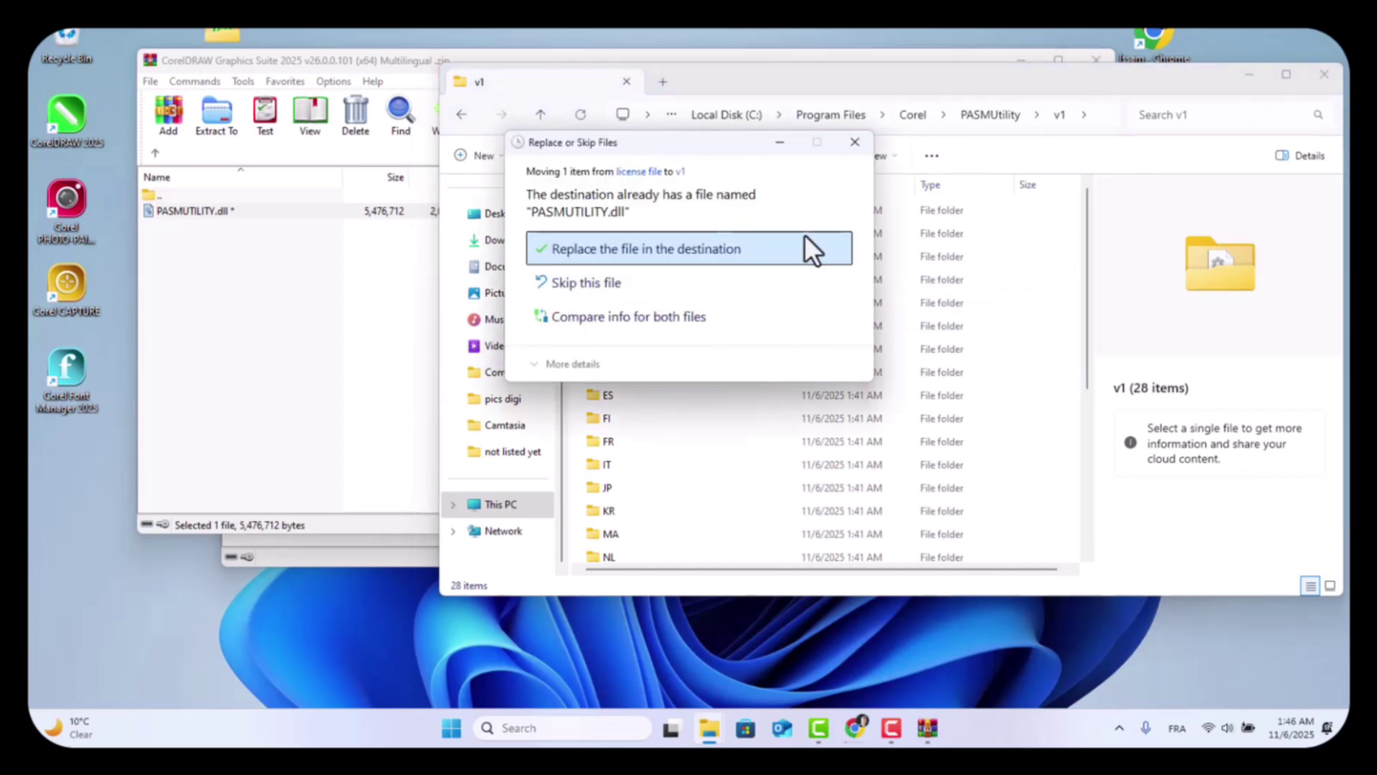
left_click(733, 256)
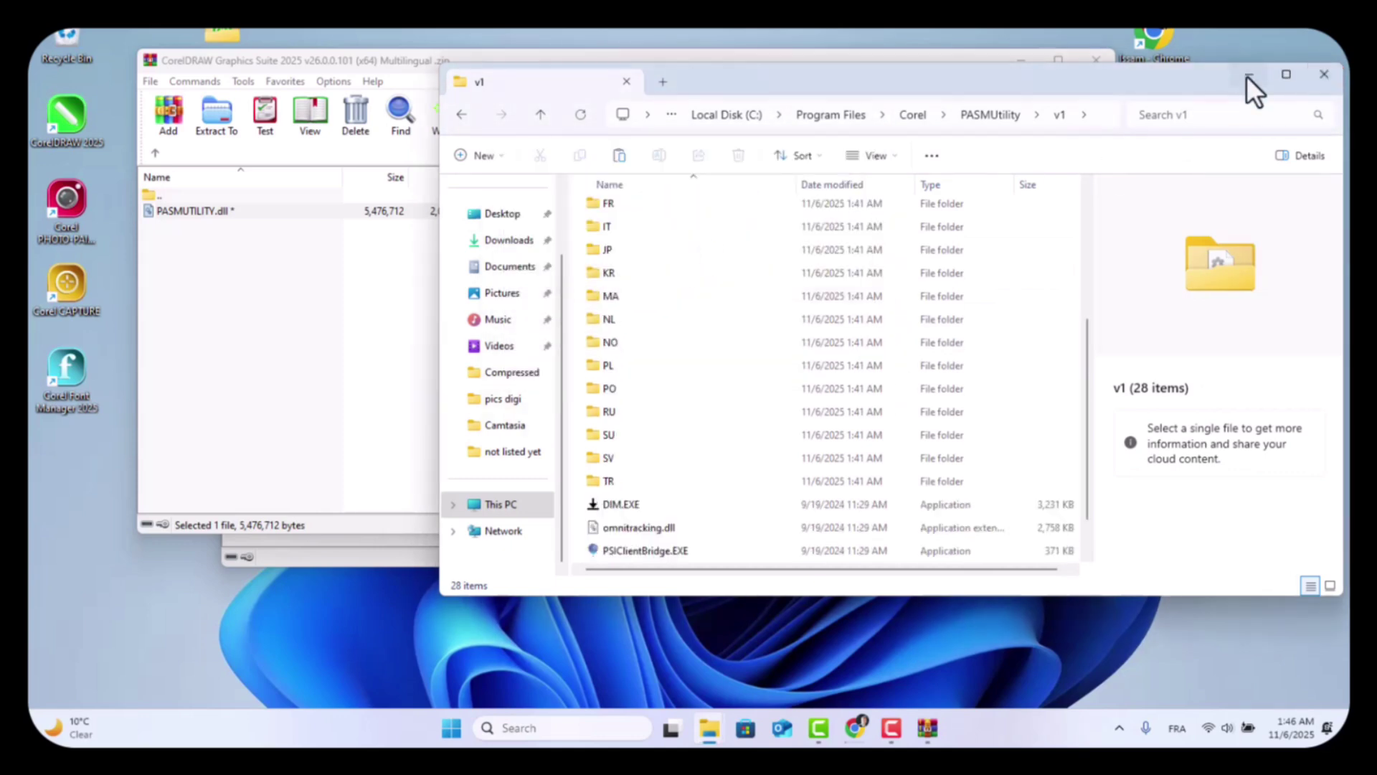
left_click(1250, 76)
Launch CorelDRAW 2025, check version 26.1.0.143 under Help > About, and cancel a new document.
double_click(57, 109)
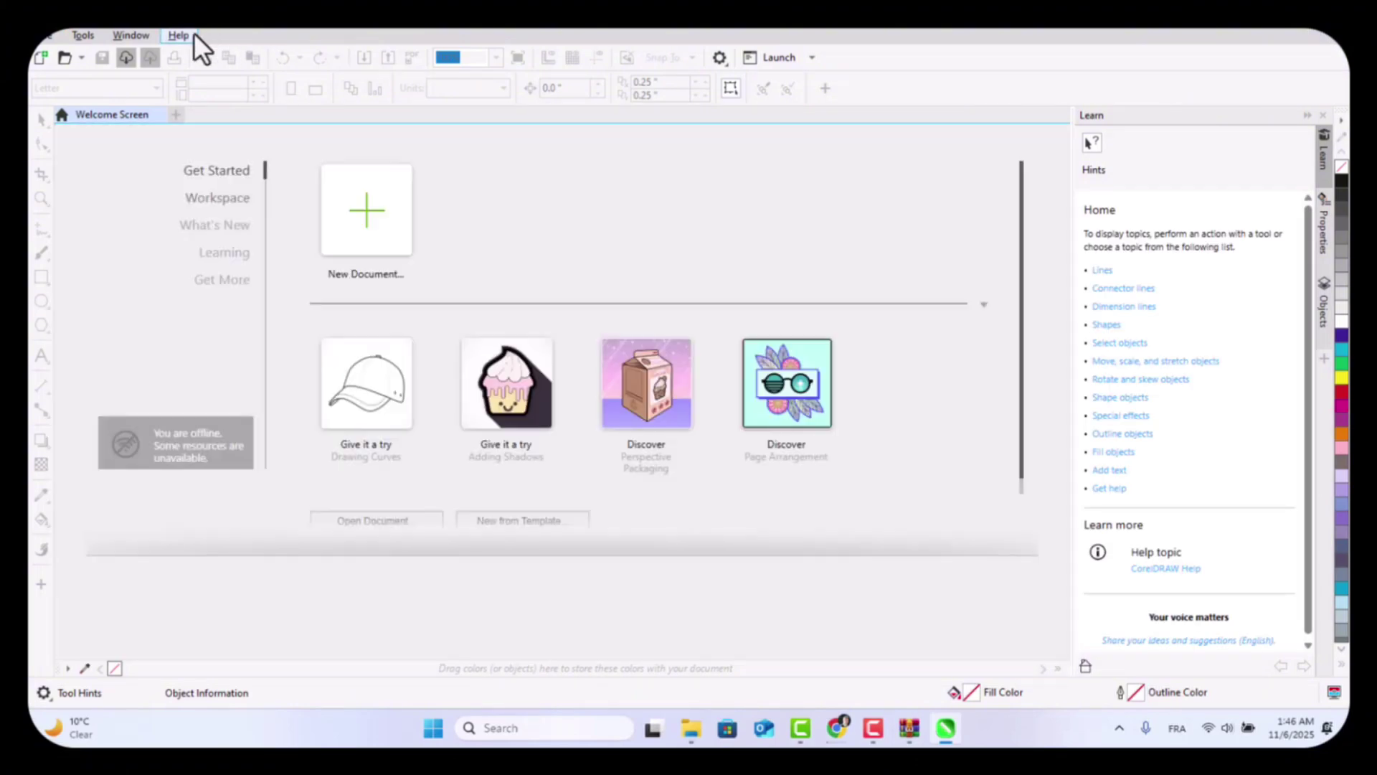
left_click(179, 36)
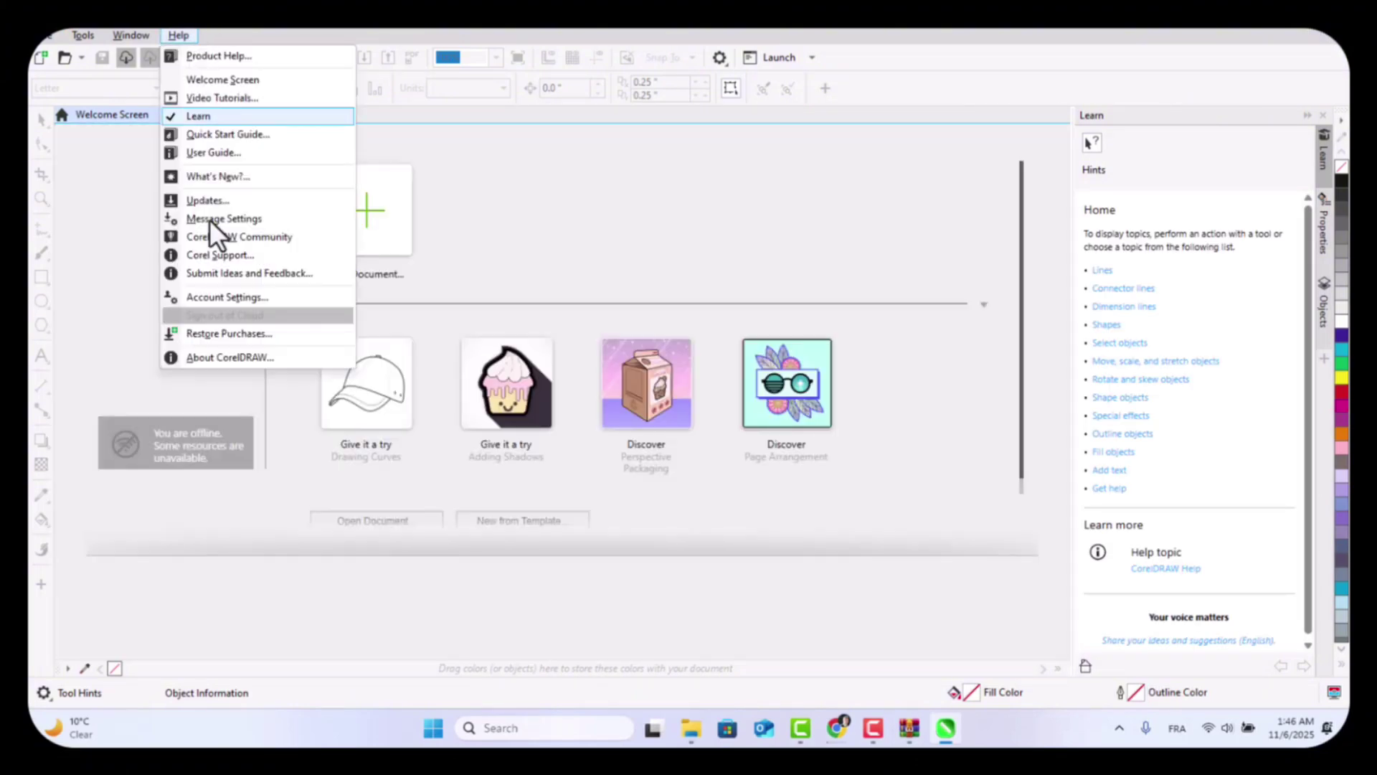
left_click(232, 359)
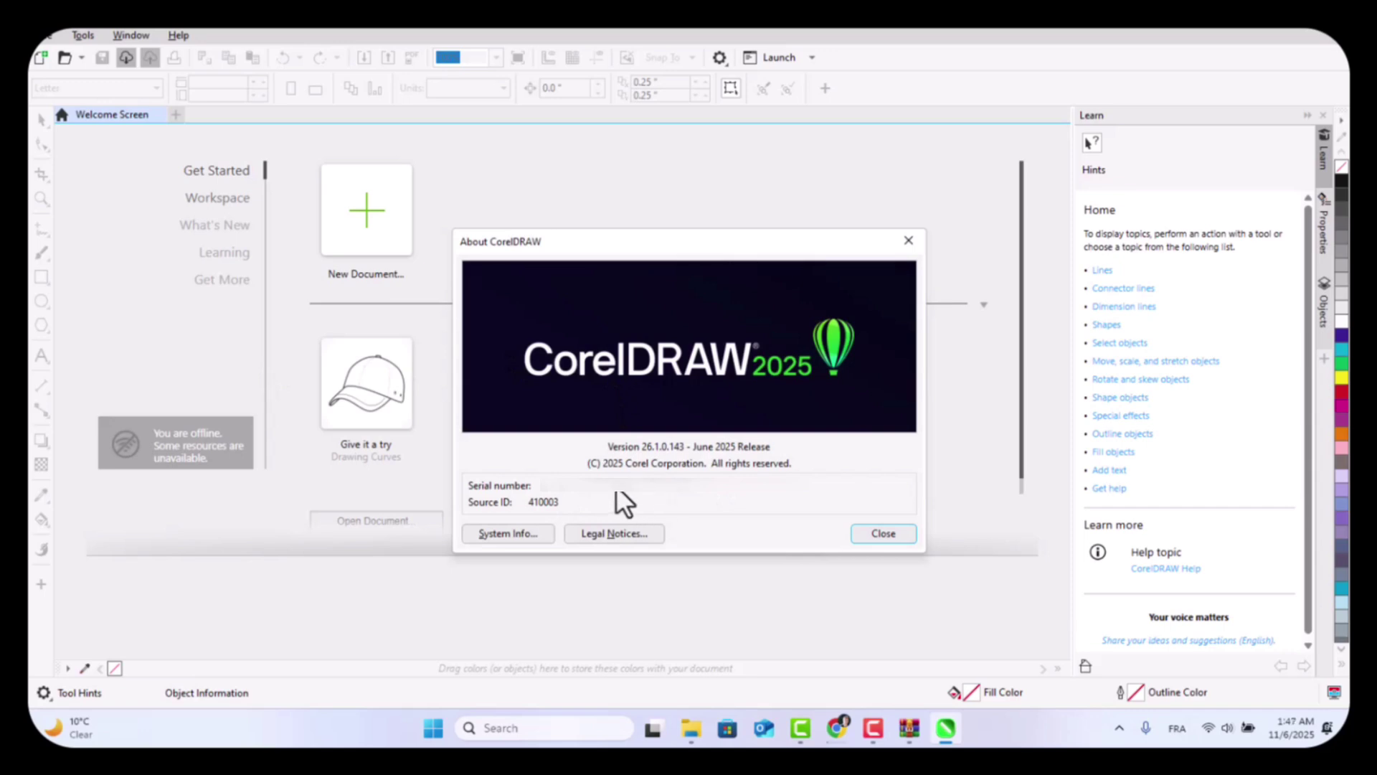
left_click(881, 534)
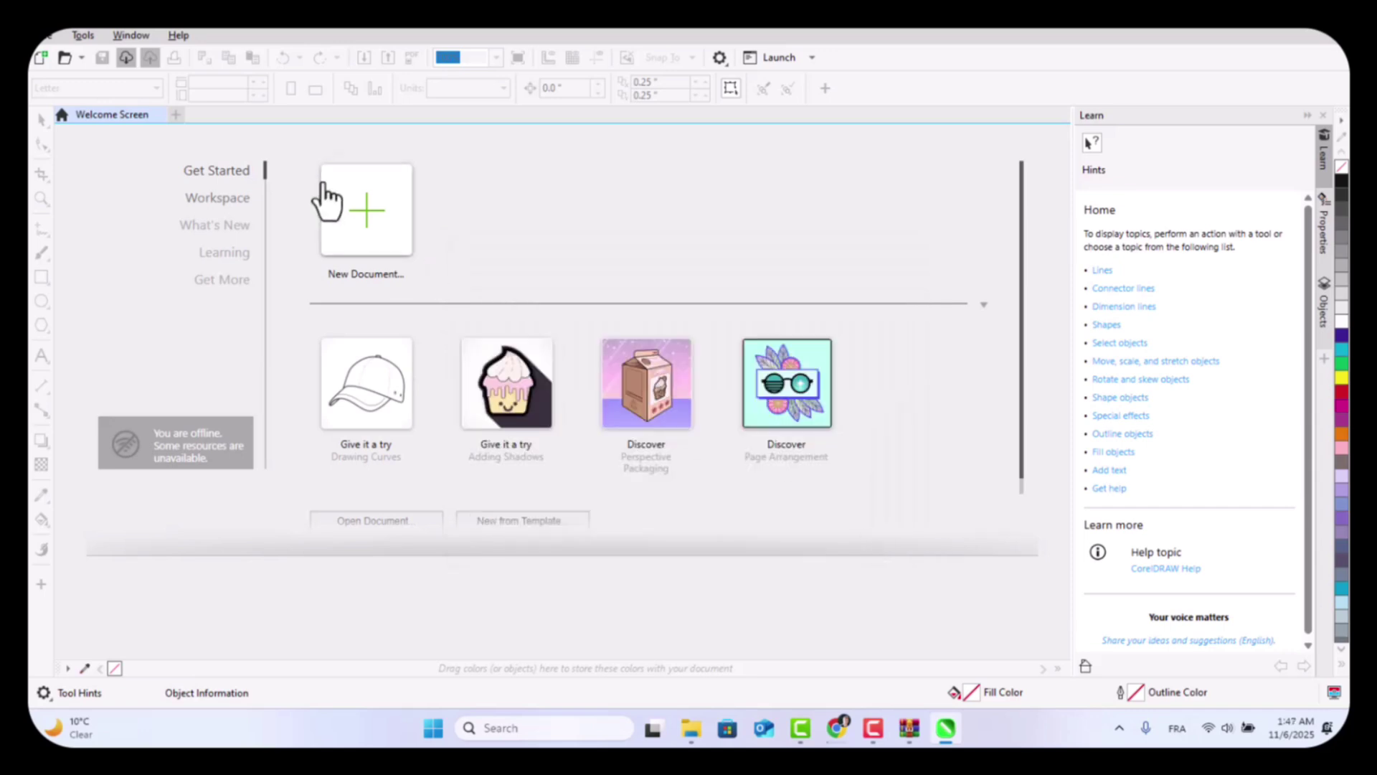
key("ctrl+n")
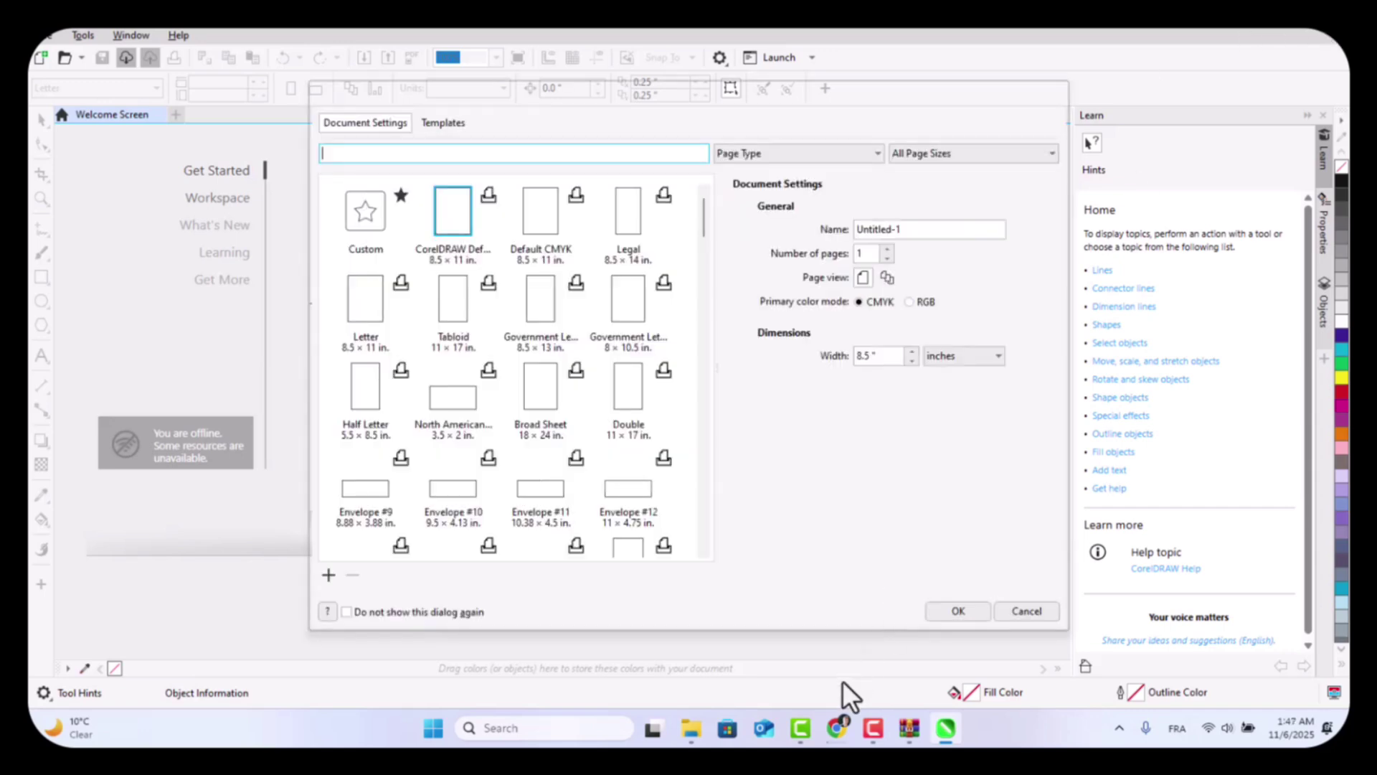
left_click(1053, 101)
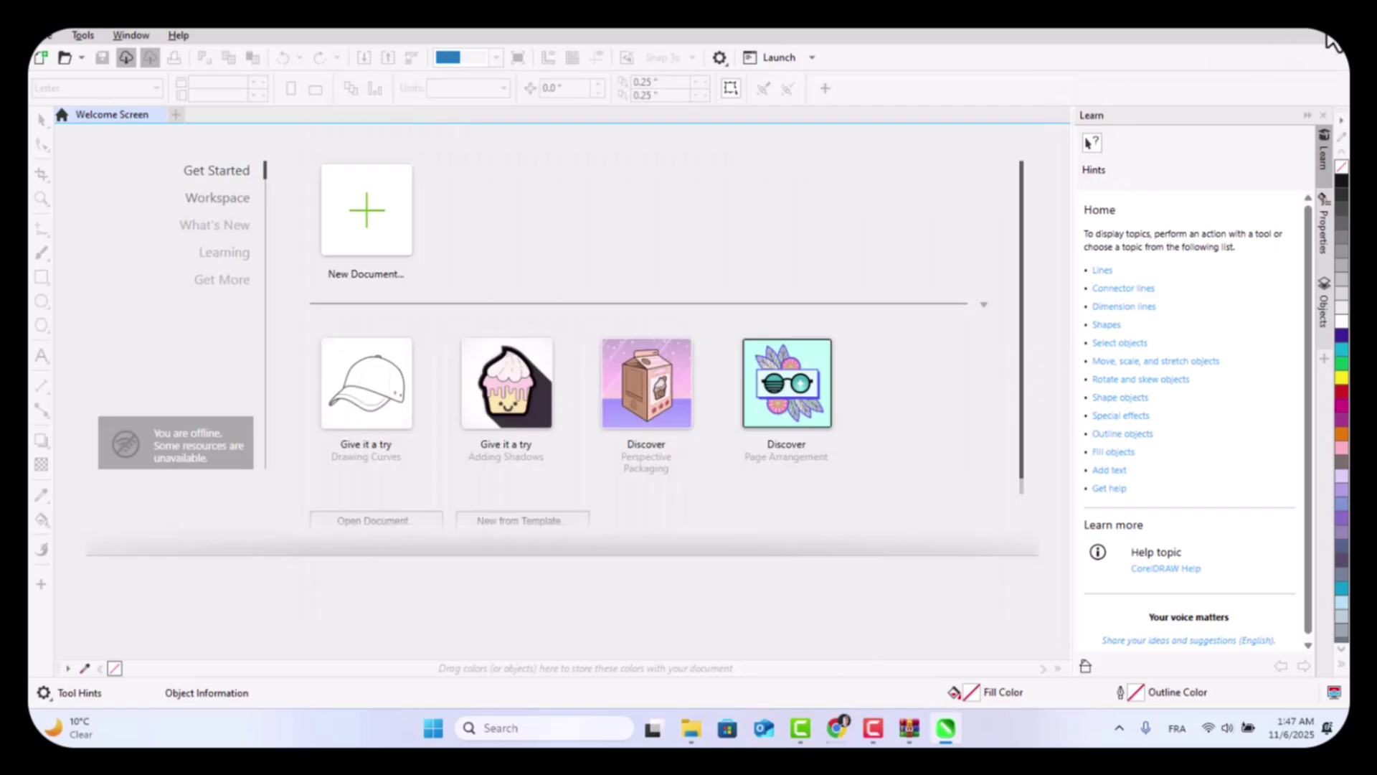